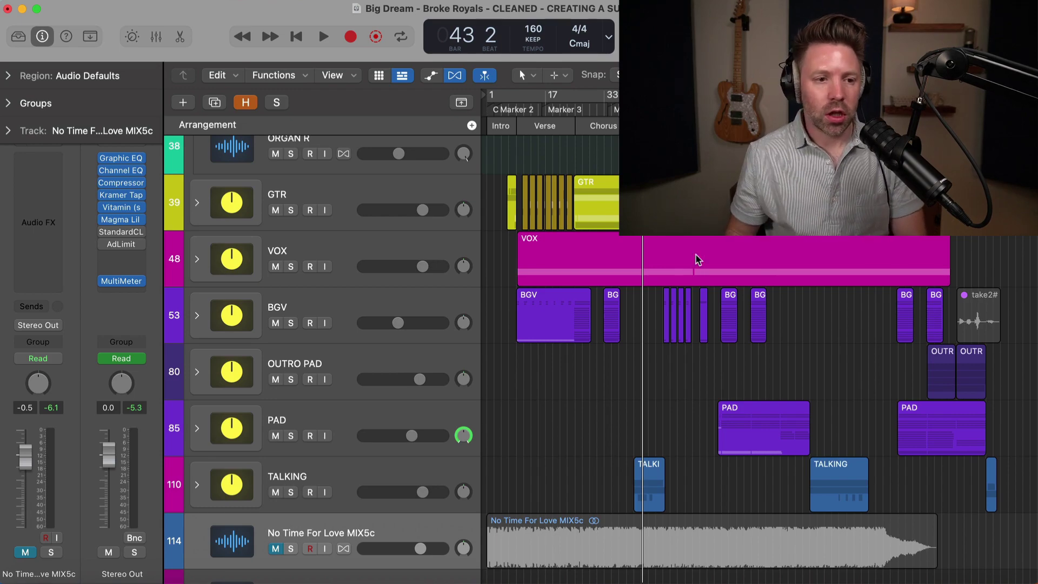
- Solo track 114, the No Time For Love MIX5c reference mix, so all other tracks go silent
{"action": "scroll", "coordinate": [696, 259], "scroll_direction": "up", "scroll_amount": 2}
{"action": "scroll", "coordinate": [697, 258], "scroll_direction": "up", "scroll_amount": 15}
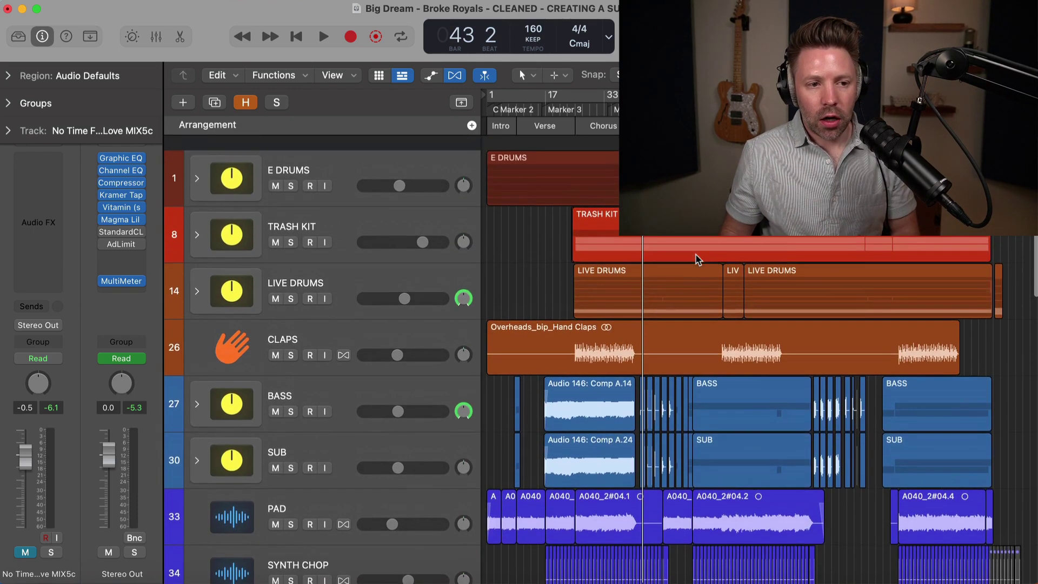
{"action": "scroll", "coordinate": [696, 258], "scroll_direction": "down", "scroll_amount": 10}
{"action": "scroll", "coordinate": [697, 258], "scroll_direction": "down", "scroll_amount": 8}
{"action": "scroll", "coordinate": [697, 257], "scroll_direction": "up", "scroll_amount": 7}
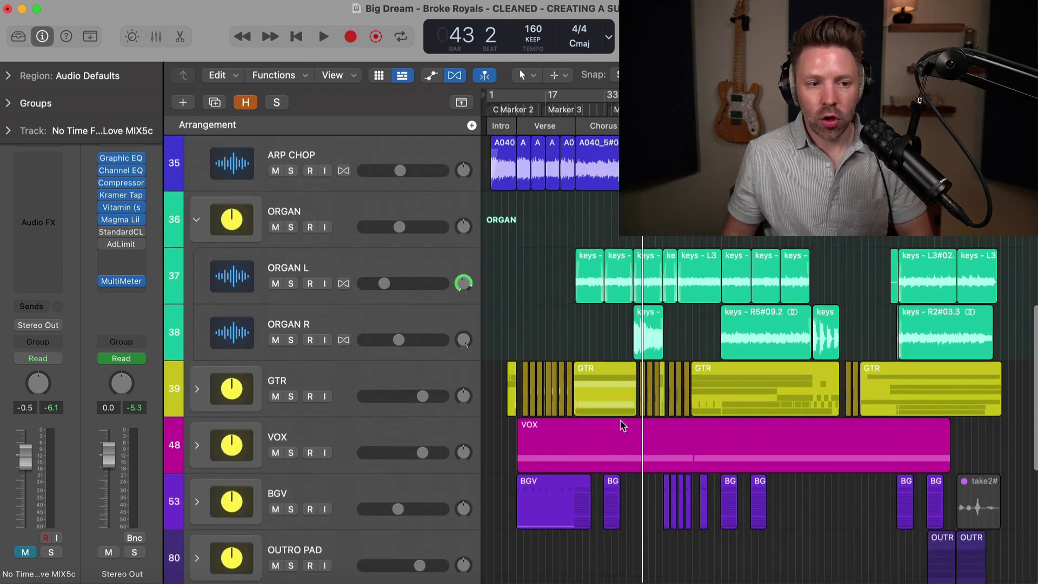
{"action": "scroll", "coordinate": [644, 263], "scroll_direction": "down", "scroll_amount": 6}
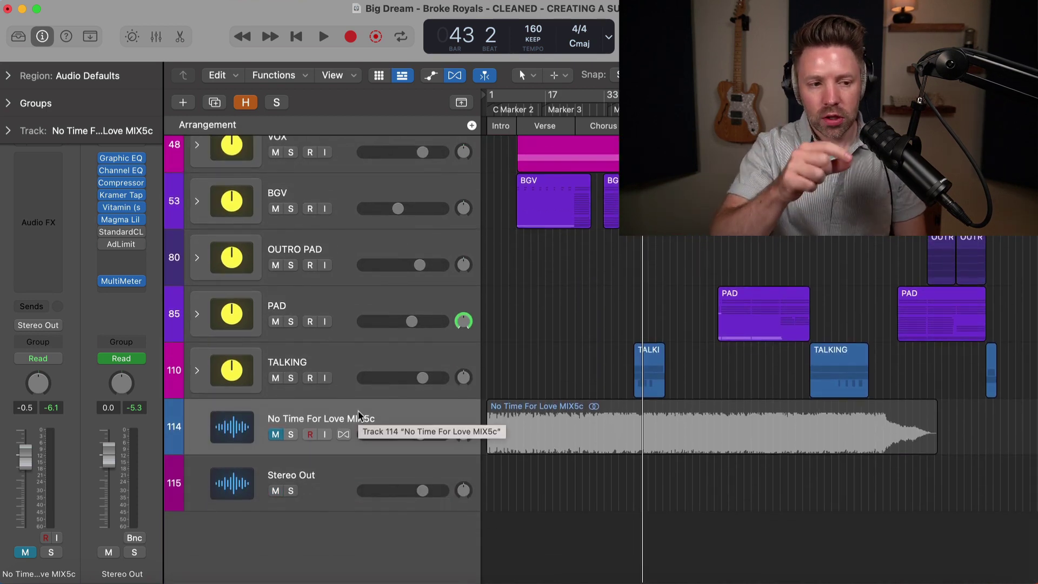
{"action": "scroll", "coordinate": [346, 427], "scroll_direction": "up", "scroll_amount": 3}
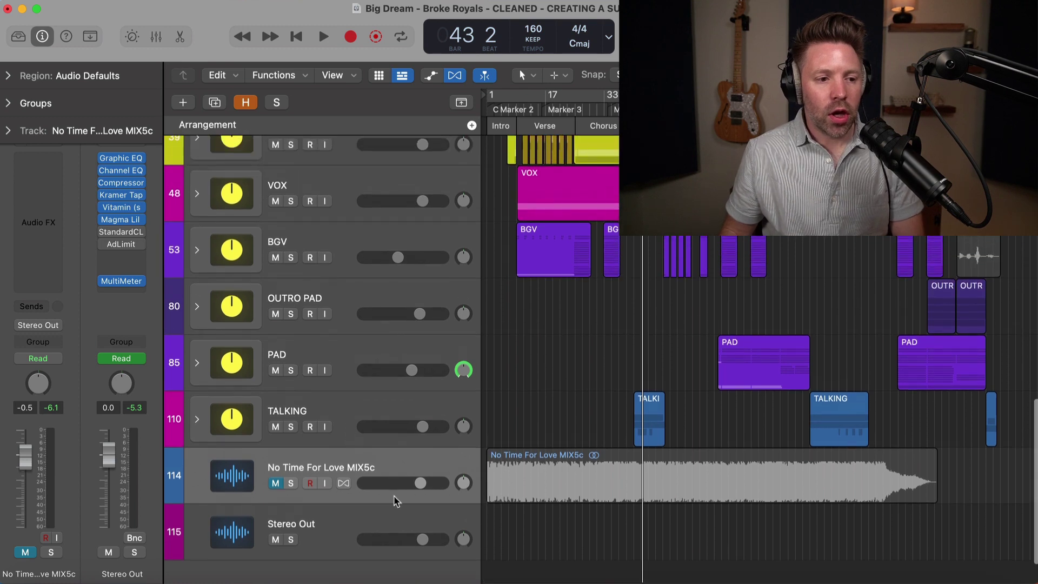
{"action": "left_click", "coordinate": [291, 475]}
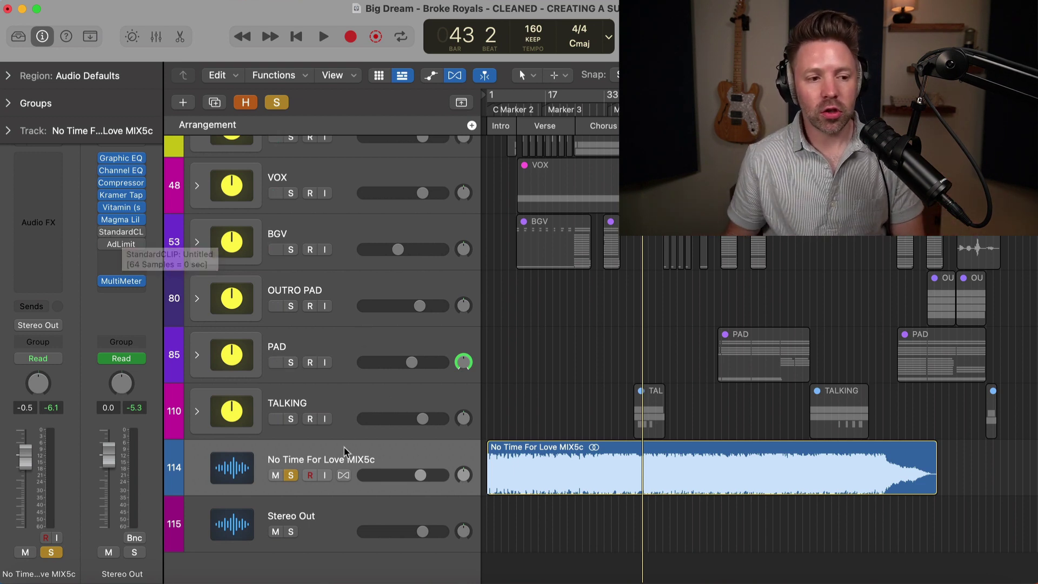
{"action": "key", "text": "space"}
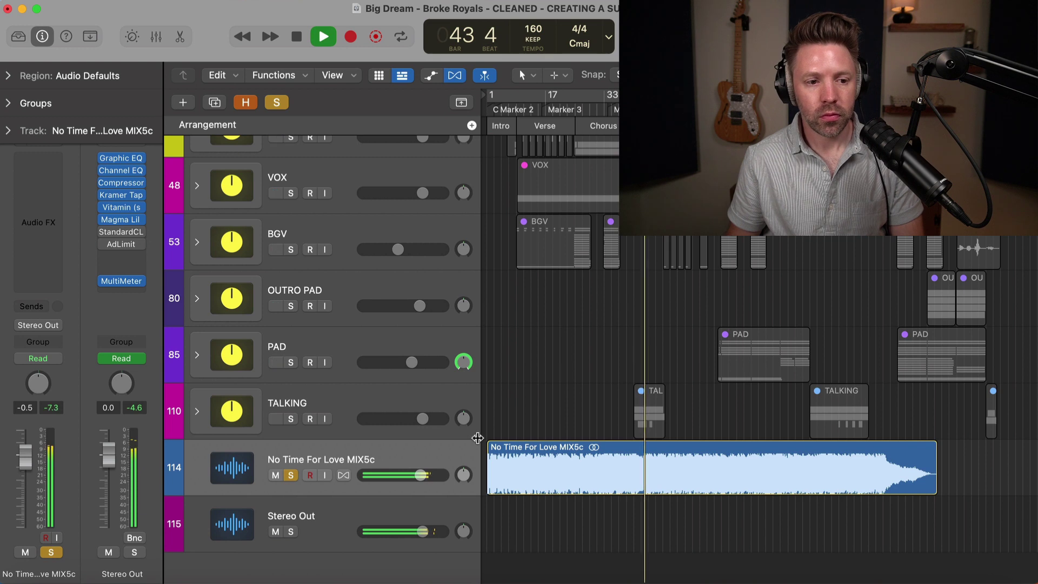
{"action": "scroll", "coordinate": [427, 454], "scroll_direction": "down", "scroll_amount": 1}
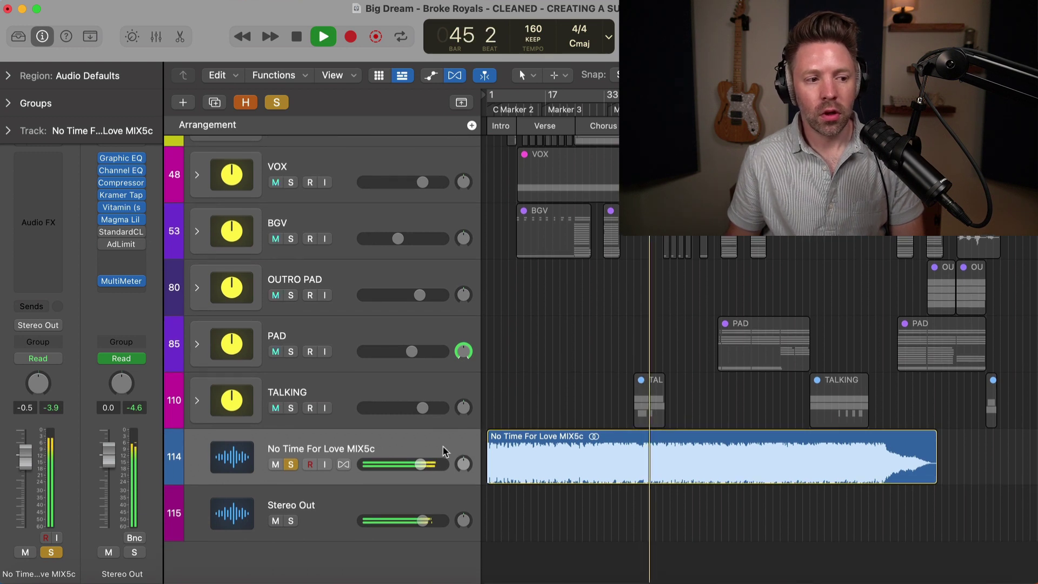
{"action": "key", "text": "space"}
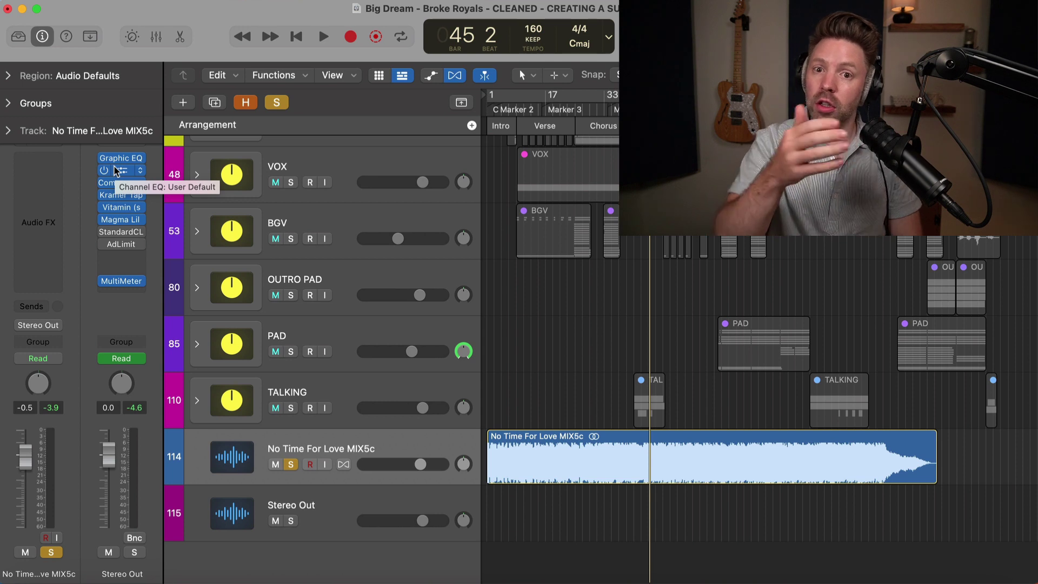
{"action": "left_click", "coordinate": [103, 158], "text": "alt"}
{"action": "key", "text": "space"}
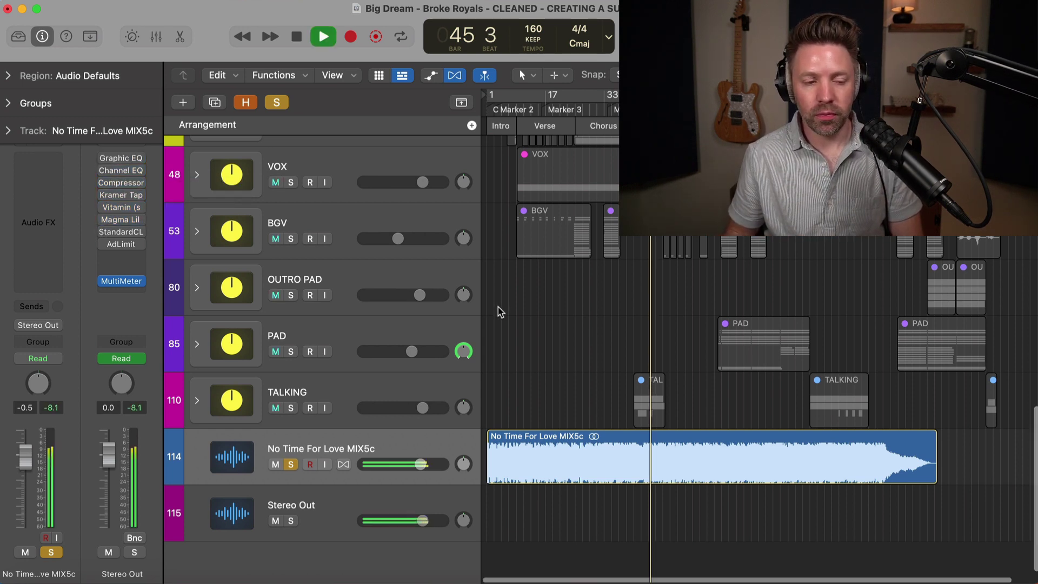
{"action": "left_click", "coordinate": [103, 171]}
{"action": "left_click", "coordinate": [104, 219], "text": "alt"}
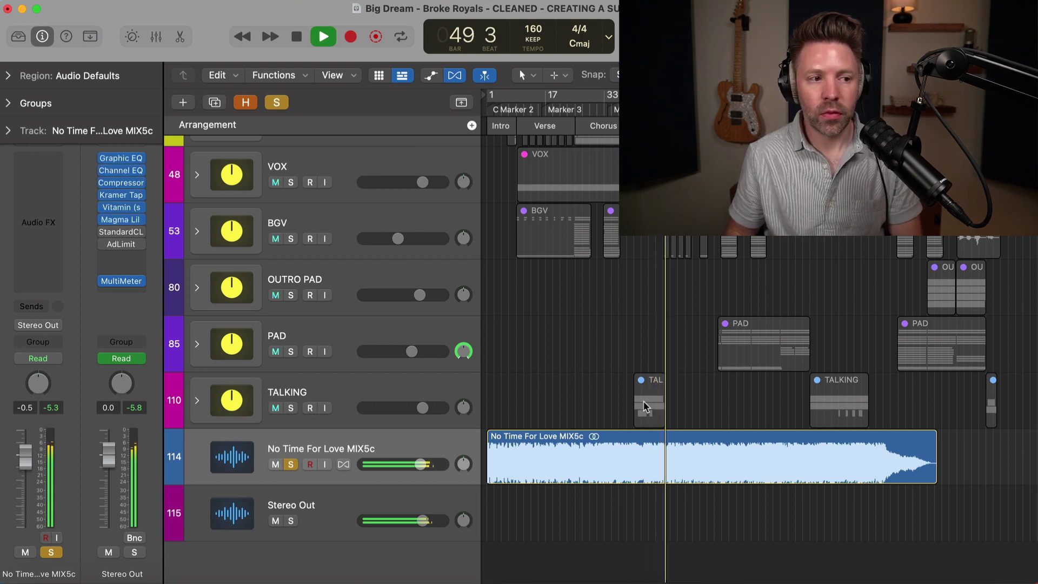
{"action": "key", "text": "space"}
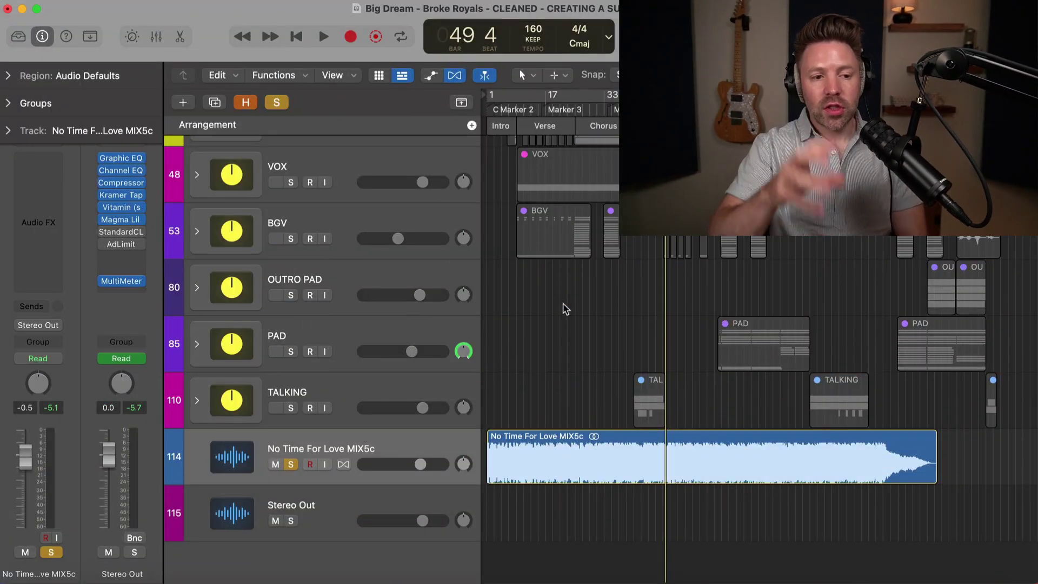
- Hide the inspector and show the Mixer below the arrangement
{"action": "key", "text": "i"}
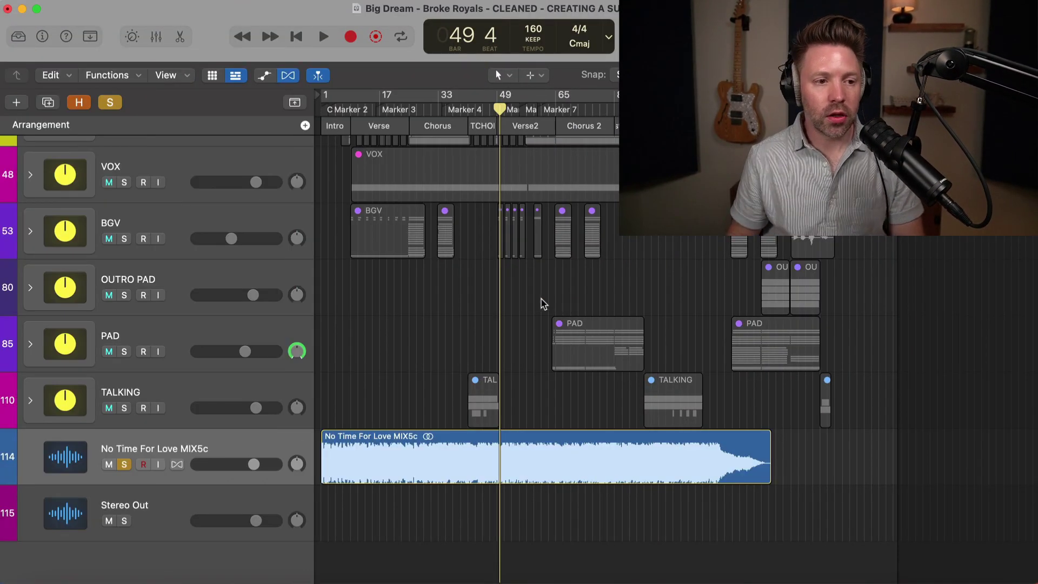
{"action": "key", "text": "x"}
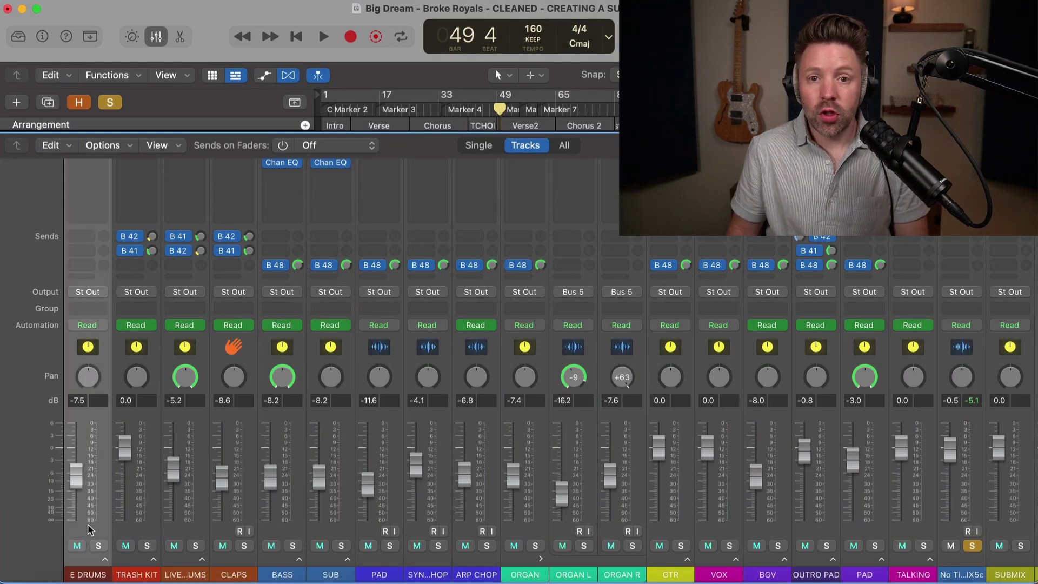
{"action": "scroll", "coordinate": [135, 526], "scroll_direction": "right", "scroll_amount": 2}
{"action": "scroll", "coordinate": [135, 525], "scroll_direction": "left", "scroll_amount": 2}
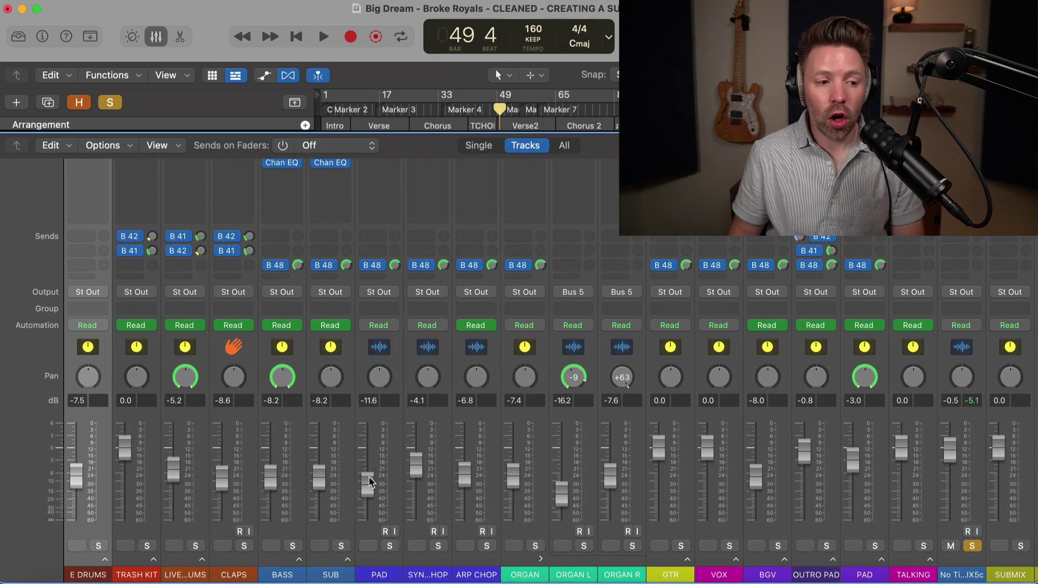
{"action": "scroll", "coordinate": [334, 495], "scroll_direction": "right", "scroll_amount": 1}
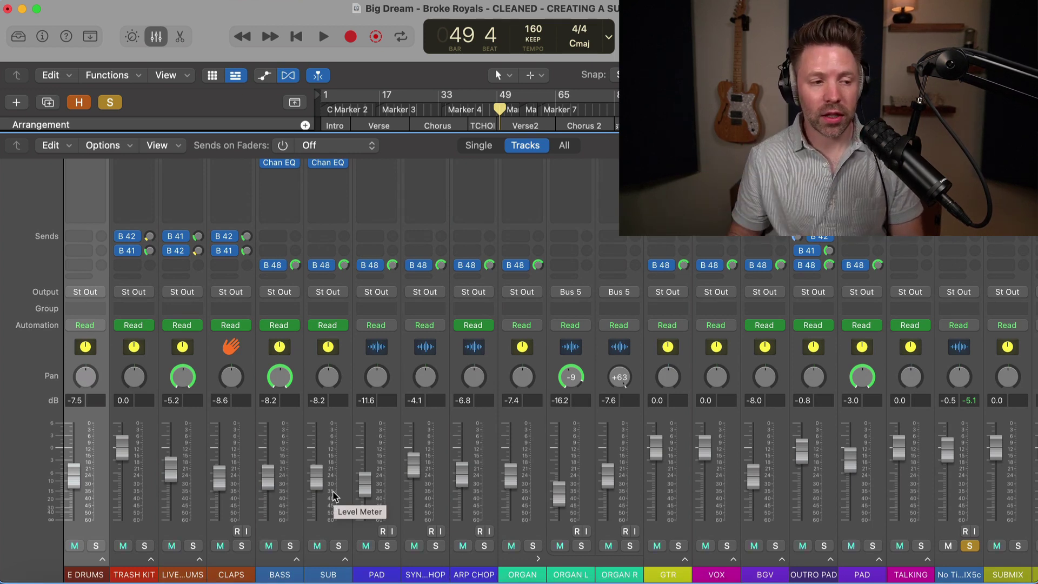
- Expand the E DRUMS stack to inspect its sub-tracks, then collapse it again
{"action": "left_click", "coordinate": [102, 559]}
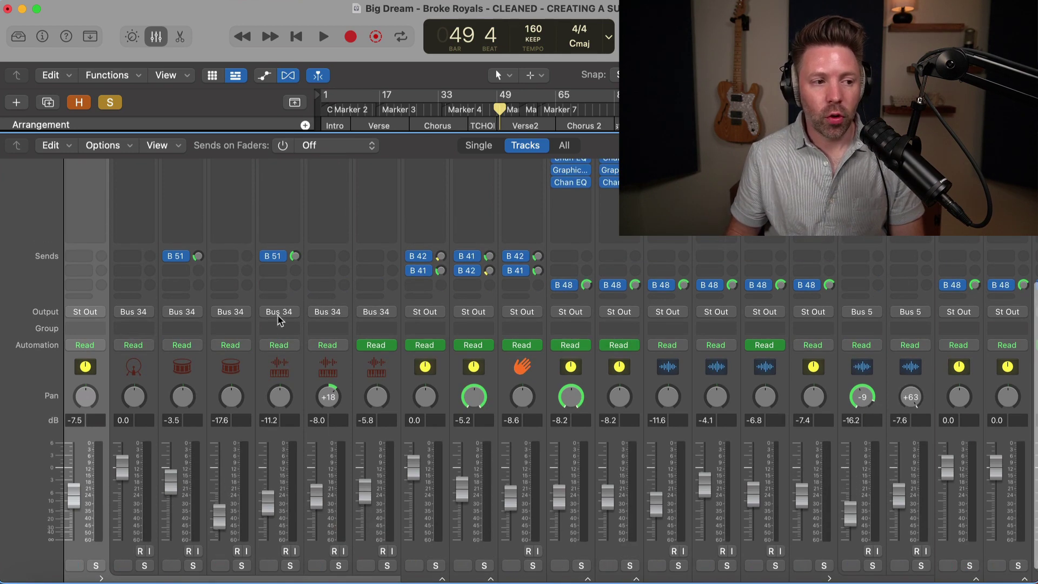
{"action": "scroll", "coordinate": [279, 318], "scroll_direction": "up", "scroll_amount": 4}
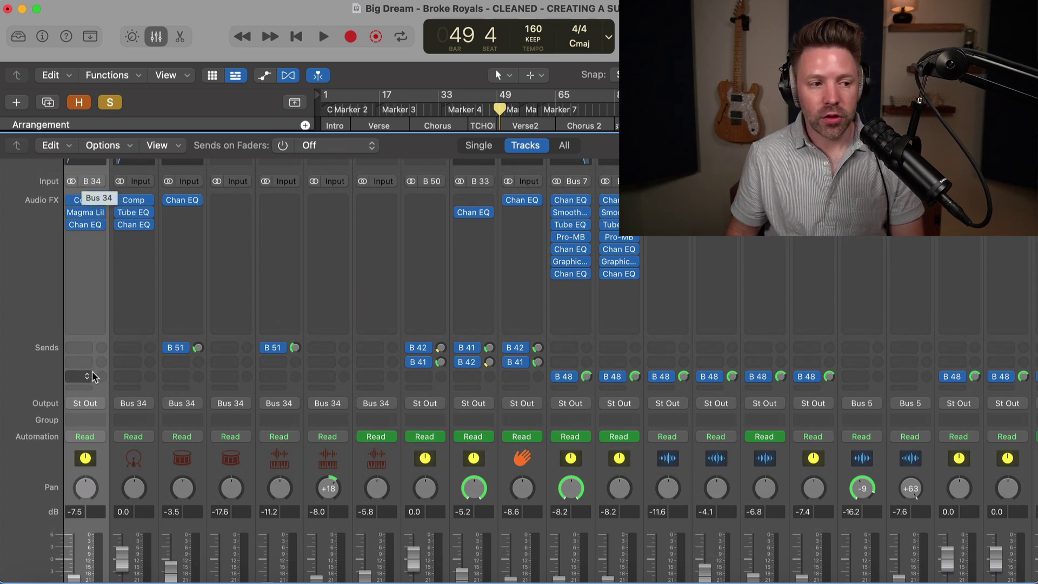
{"action": "scroll", "coordinate": [93, 377], "scroll_direction": "down", "scroll_amount": 4}
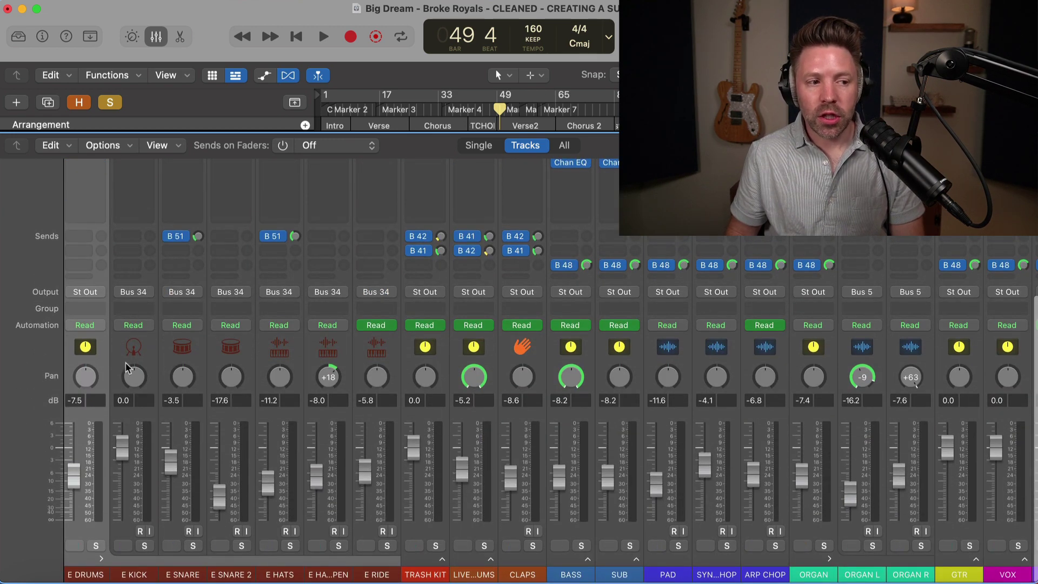
{"action": "scroll", "coordinate": [98, 364], "scroll_direction": "up", "scroll_amount": 3}
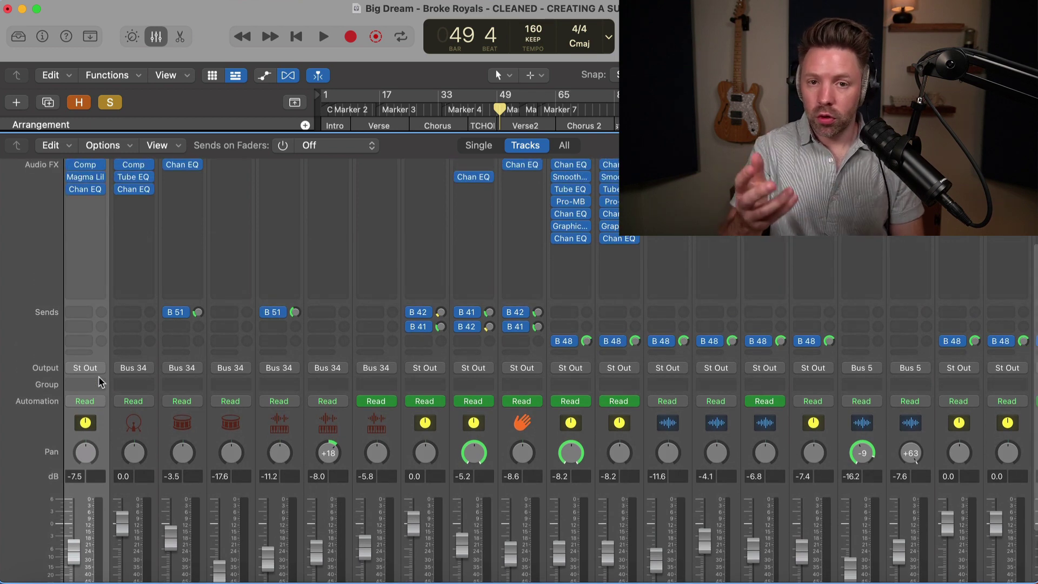
{"action": "scroll", "coordinate": [99, 377], "scroll_direction": "down", "scroll_amount": 3}
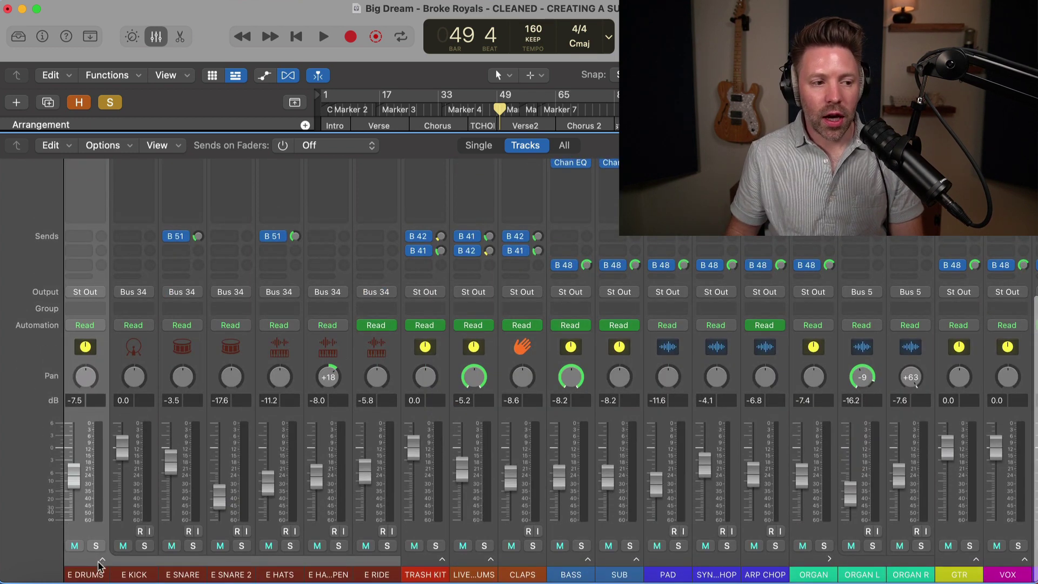
{"action": "left_click", "coordinate": [101, 561]}
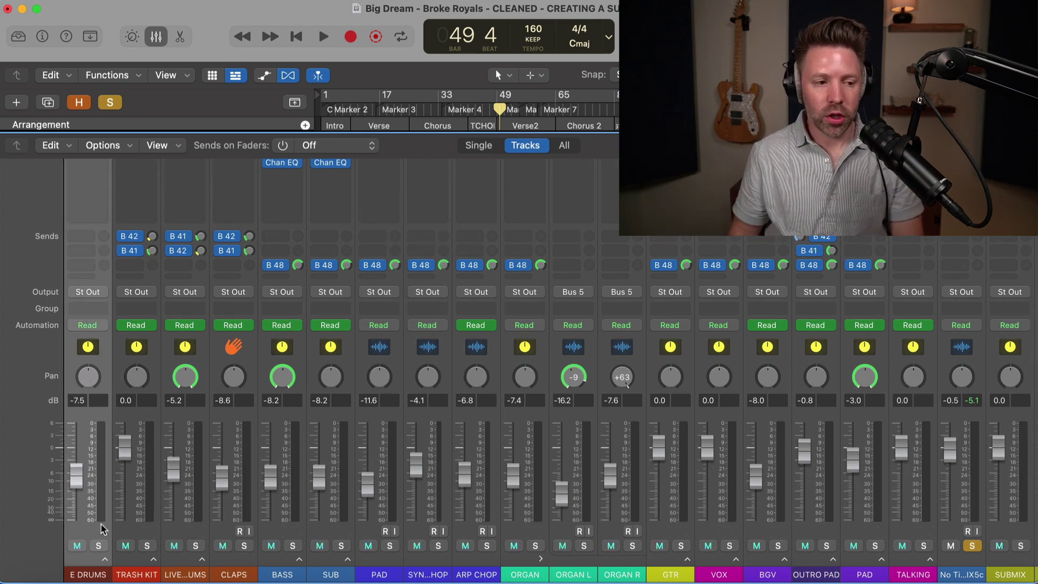
- Select the PAD channel strip and extend the selection across several strips
{"action": "scroll", "coordinate": [232, 498], "scroll_direction": "right", "scroll_amount": 3}
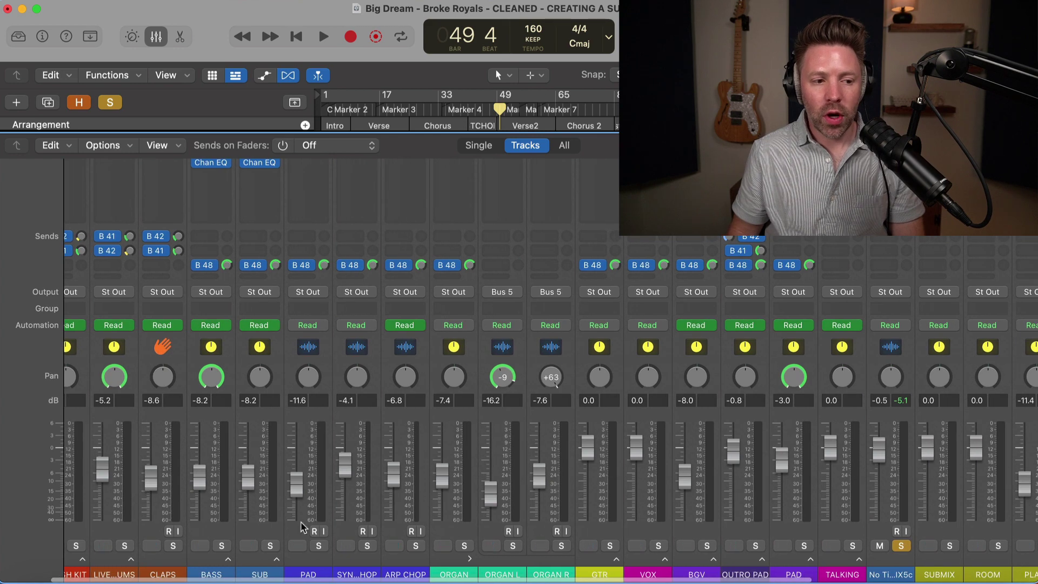
{"action": "left_click", "coordinate": [300, 532]}
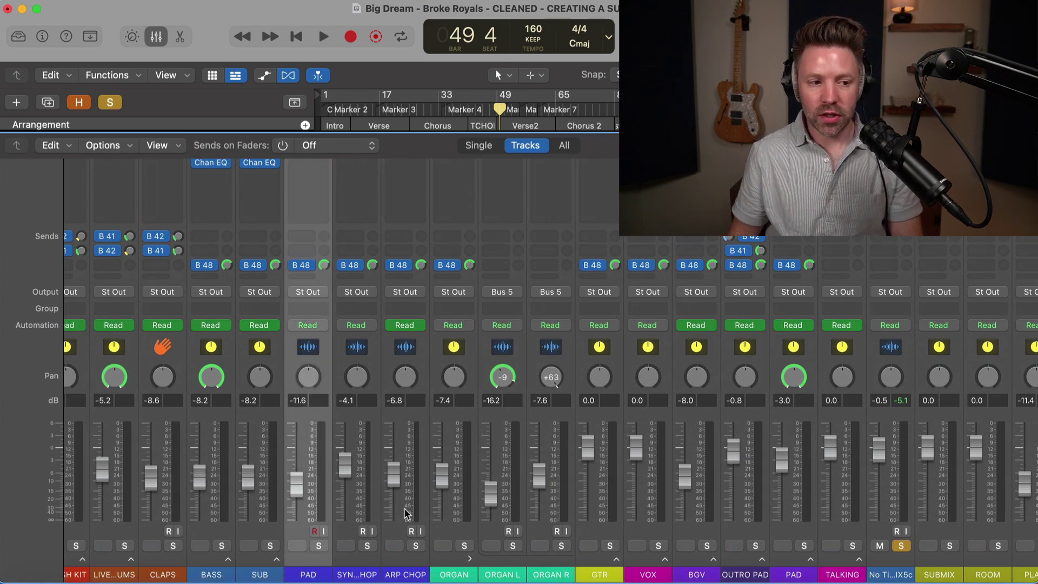
{"action": "left_click", "coordinate": [395, 527], "text": "shift"}
- Unsolo the No Time For Love MIX5c reference strip and mute it
{"action": "scroll", "coordinate": [395, 527], "scroll_direction": "up", "scroll_amount": 2}
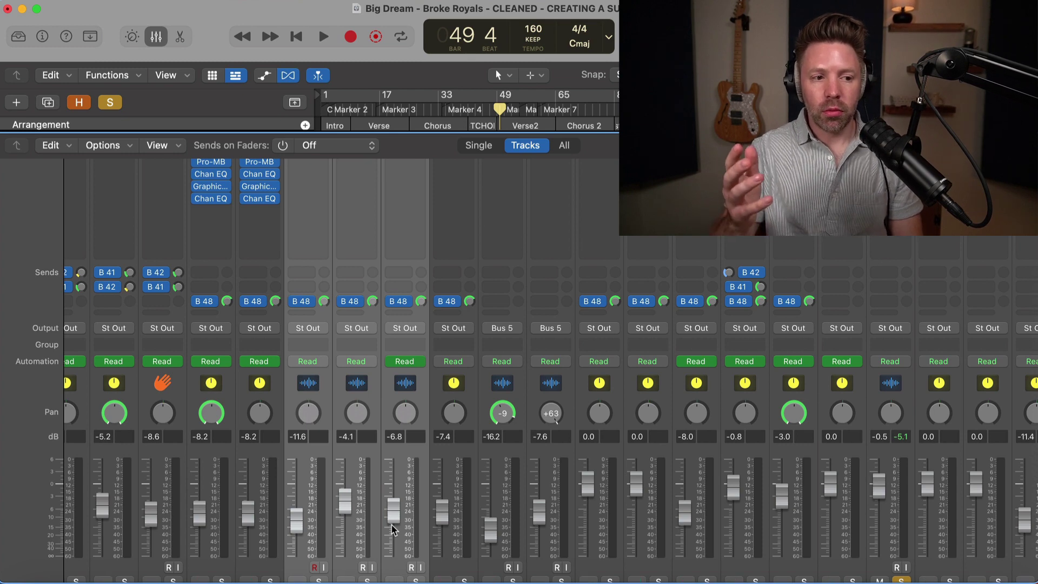
{"action": "scroll", "coordinate": [394, 529], "scroll_direction": "down", "scroll_amount": 2}
{"action": "scroll", "coordinate": [159, 545], "scroll_direction": "left", "scroll_amount": 3}
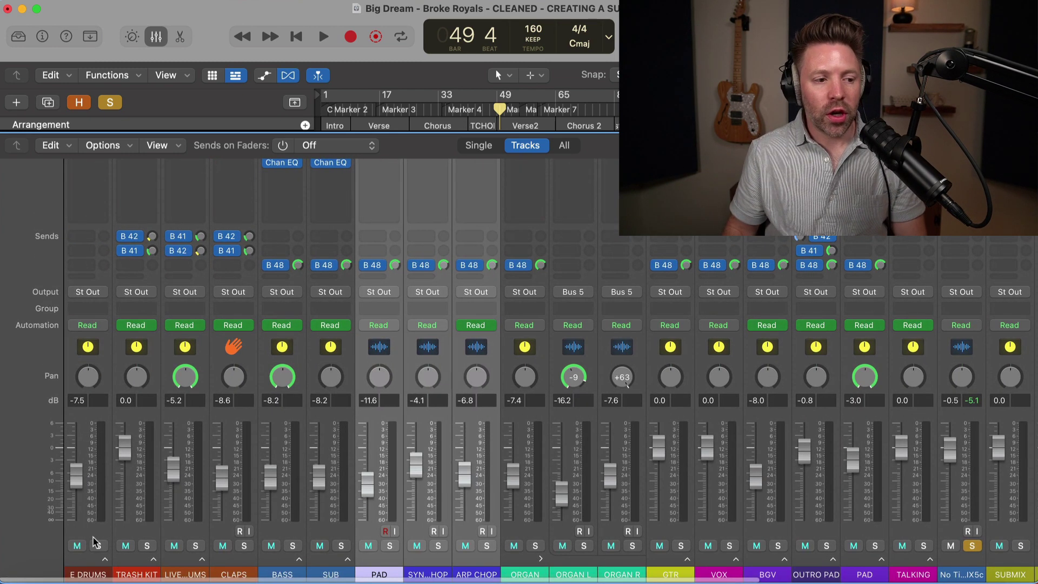
{"action": "left_click", "coordinate": [95, 543]}
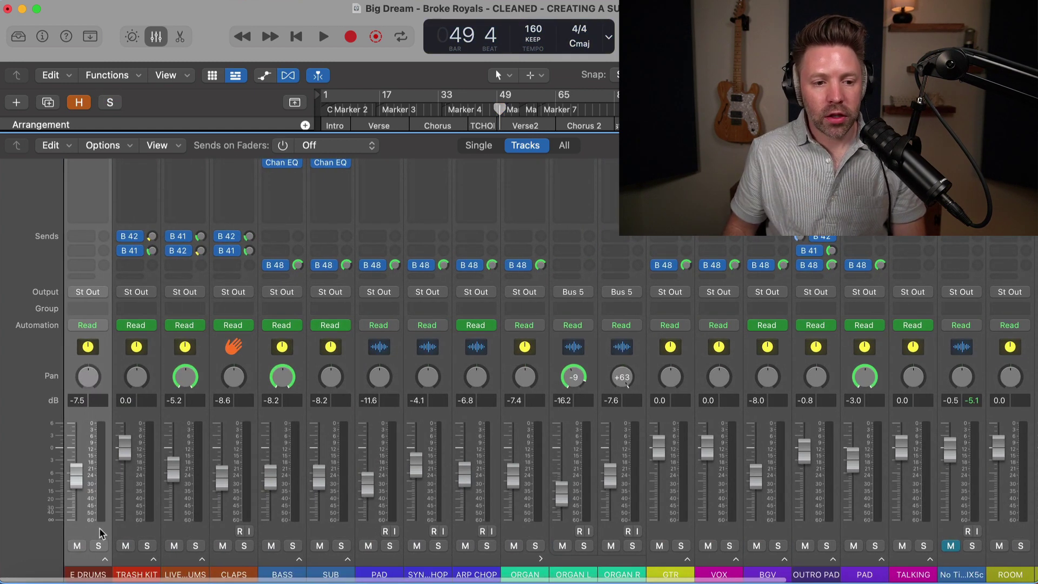
{"action": "scroll", "coordinate": [519, 470], "scroll_direction": "right", "scroll_amount": 10}
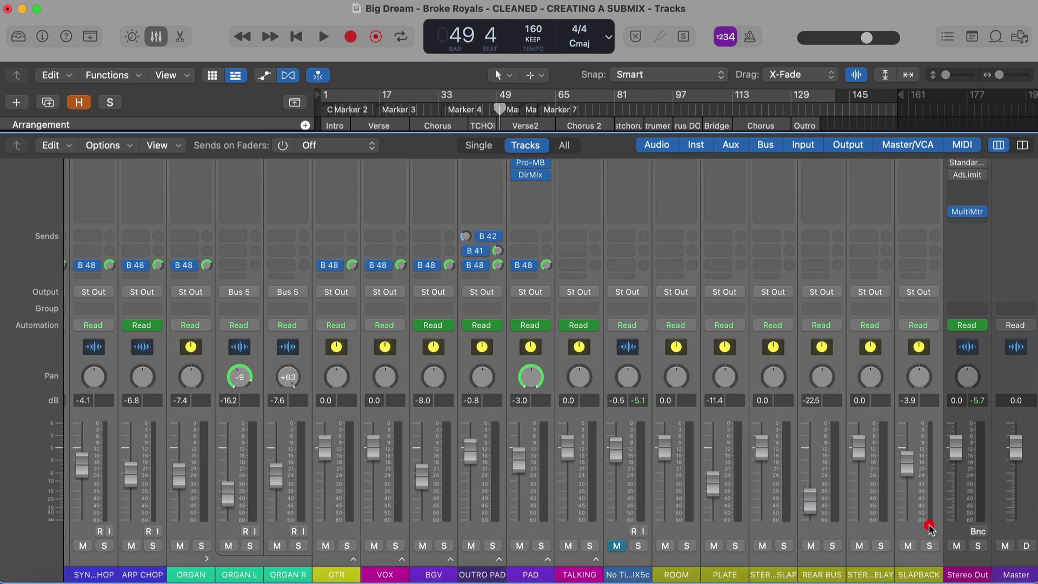
- Extend the selection through SLAPBACK and route all selected strips' outputs to Bus 32, creating Aux 1
{"action": "left_click", "coordinate": [929, 529]}
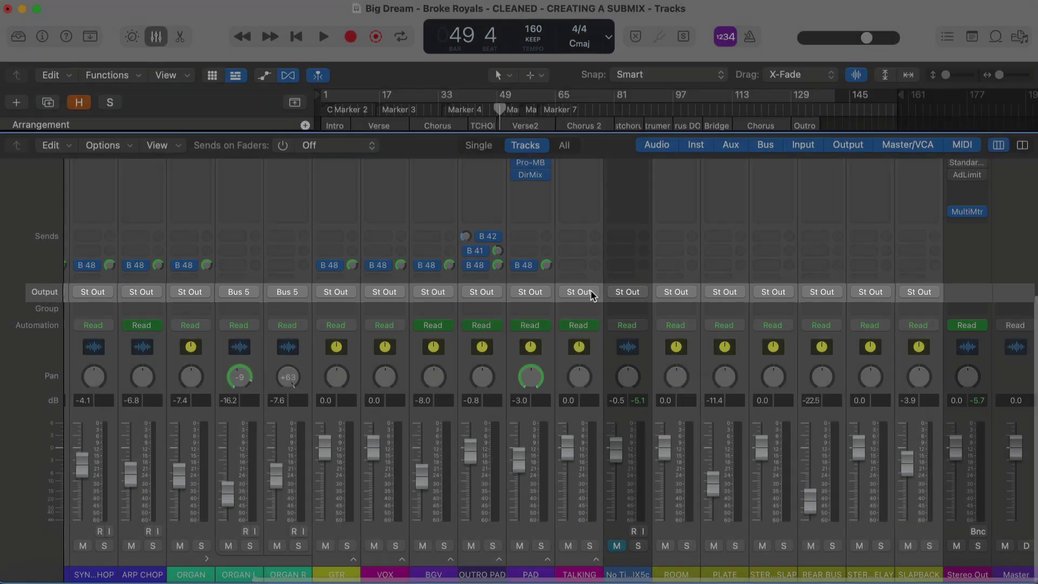
{"action": "left_click", "coordinate": [590, 290]}
{"action": "mouse_move", "coordinate": [600, 355]}
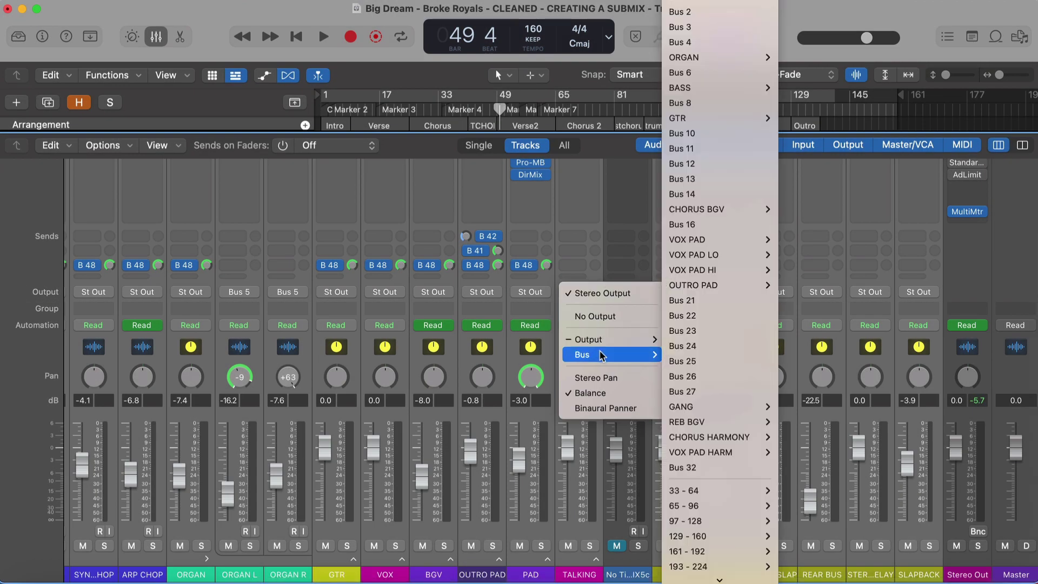
{"action": "left_click", "coordinate": [699, 469]}
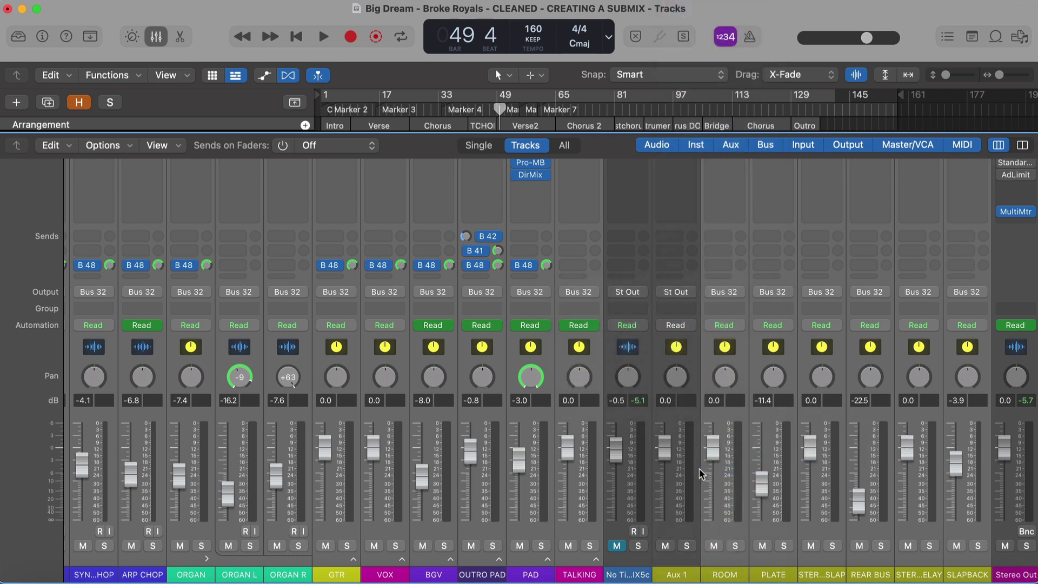
- Rename the Aux 1 channel to SUBMIX
{"action": "left_click", "coordinate": [678, 535]}
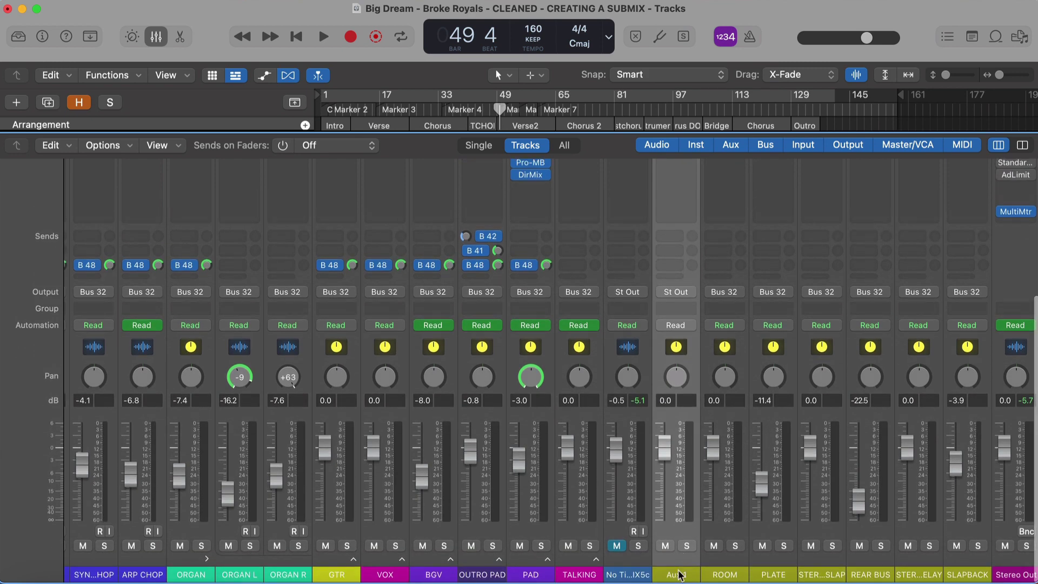
{"action": "double_click", "coordinate": [677, 573]}
{"action": "key", "text": "Return"}
- Play the mix through SUBMIX twice, stopping the second time at bar 53
{"action": "scroll", "coordinate": [682, 268], "scroll_direction": "up", "scroll_amount": 8}
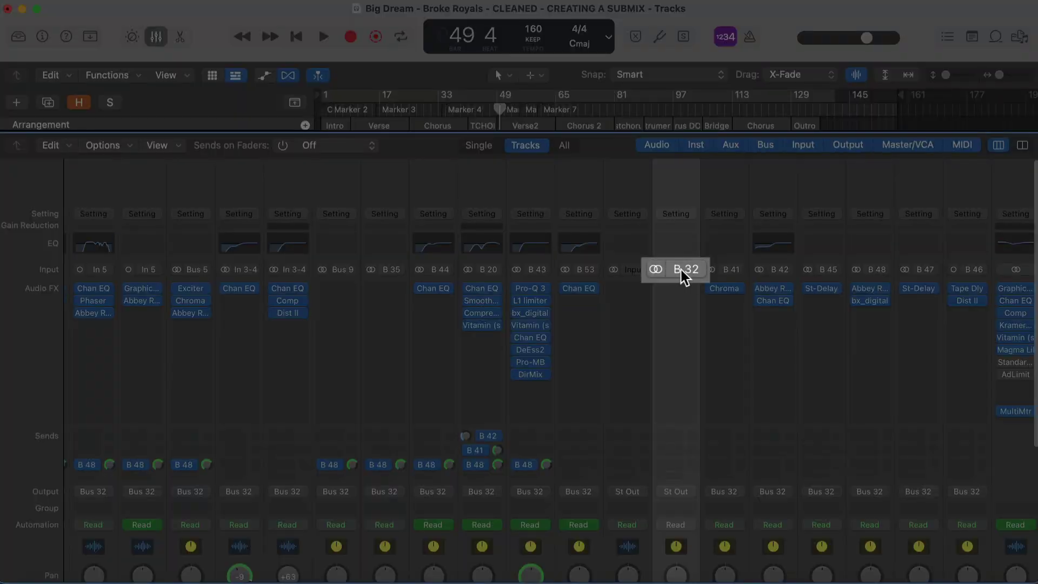
{"action": "scroll", "coordinate": [670, 398], "scroll_direction": "down", "scroll_amount": 6}
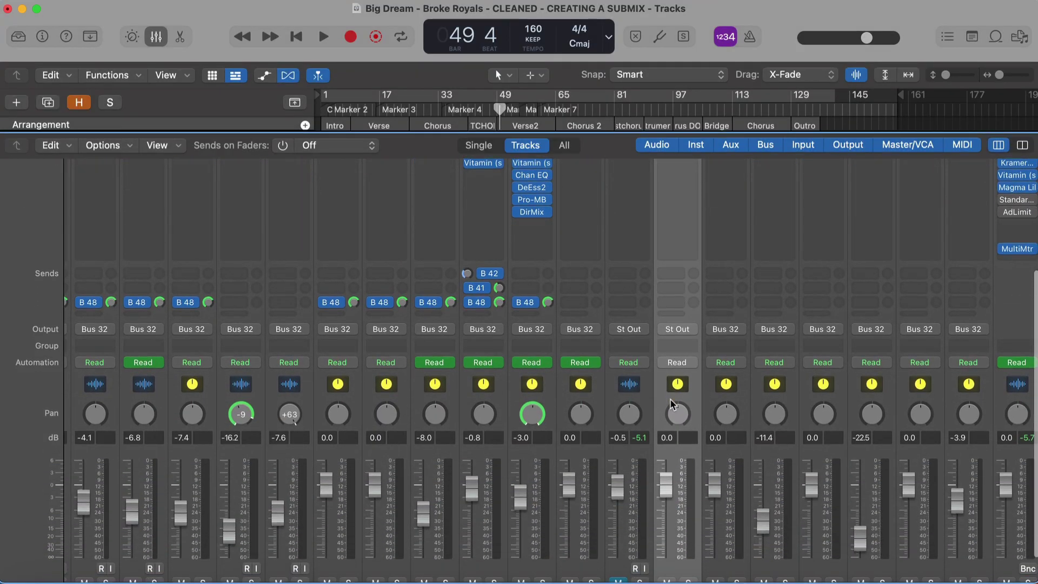
{"action": "scroll", "coordinate": [670, 398], "scroll_direction": "down", "scroll_amount": 2}
{"action": "key", "text": "space"}
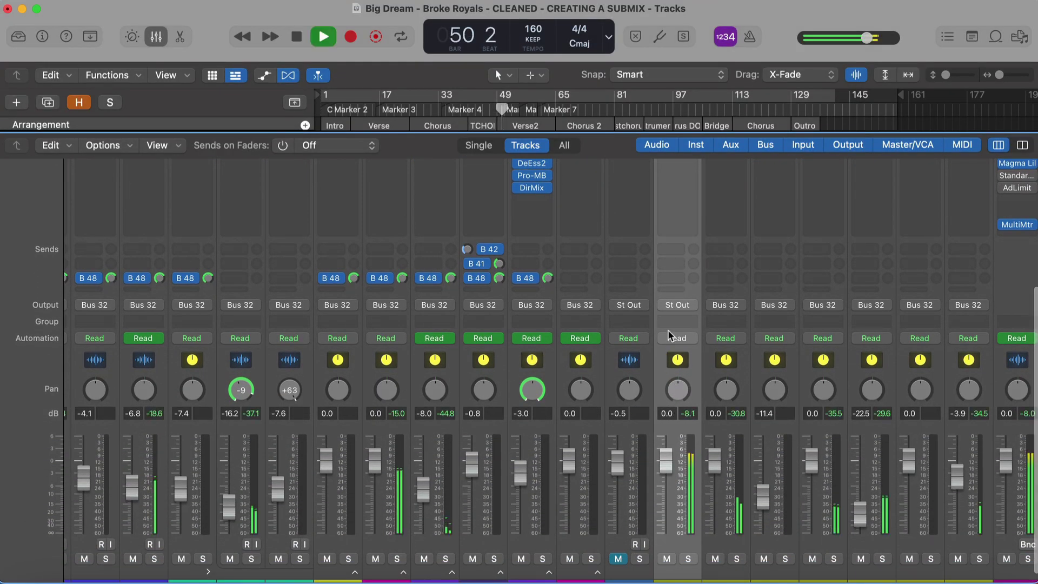
{"action": "scroll", "coordinate": [673, 336], "scroll_direction": "down", "scroll_amount": 1}
{"action": "key", "text": "space"}
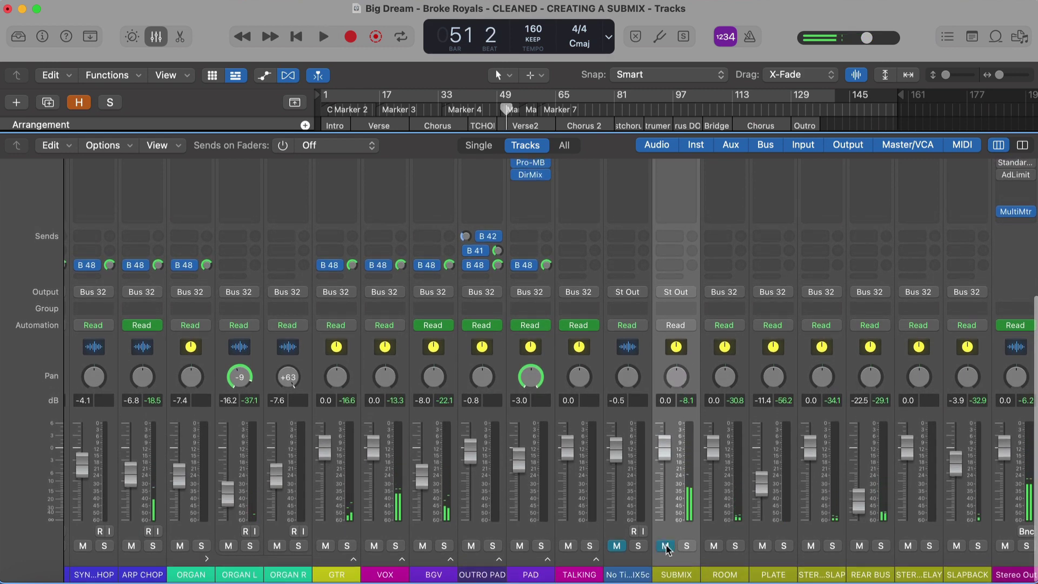
{"action": "key", "text": "space"}
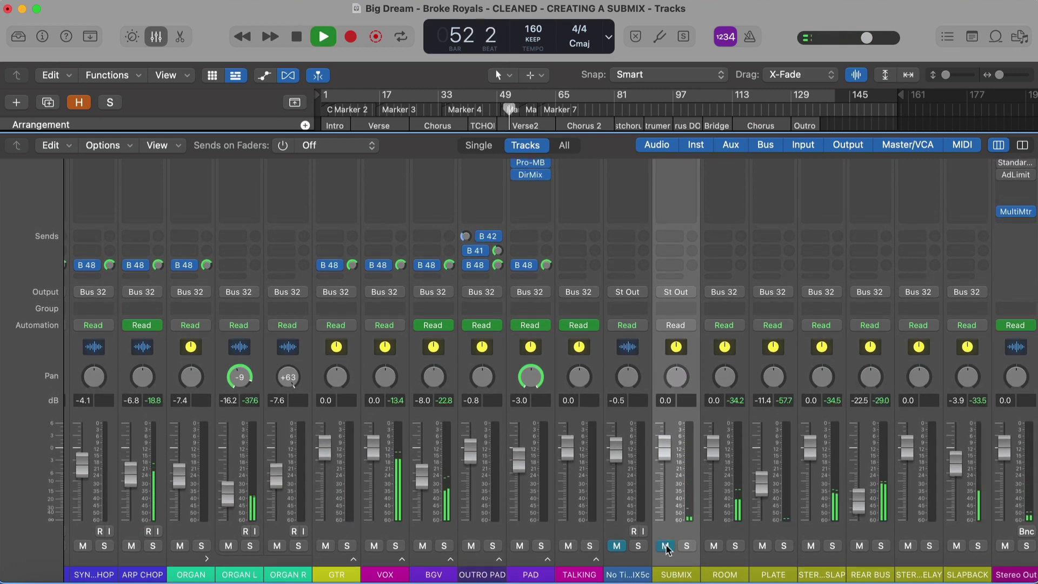
{"action": "key", "text": "space"}
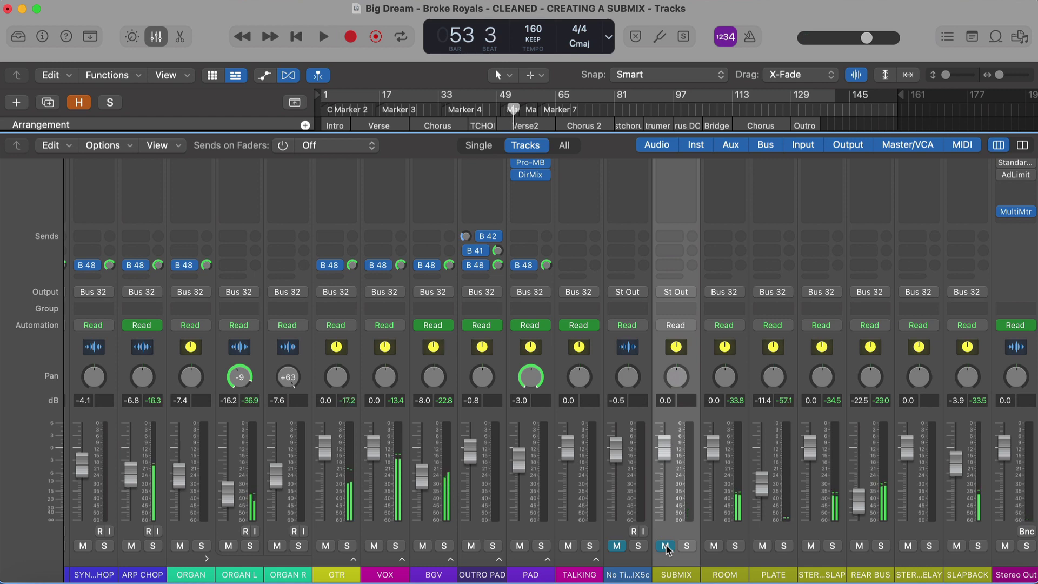
{"action": "scroll", "coordinate": [673, 494], "scroll_direction": "up", "scroll_amount": 5}
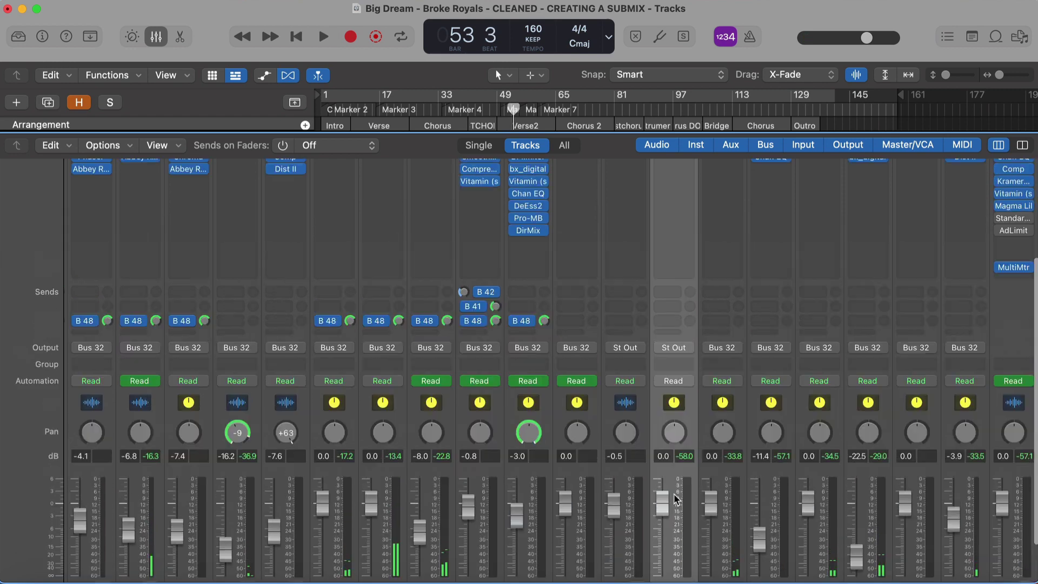
{"action": "scroll", "coordinate": [960, 324], "scroll_direction": "up", "scroll_amount": 3}
{"action": "scroll", "coordinate": [960, 324], "scroll_direction": "right", "scroll_amount": 2}
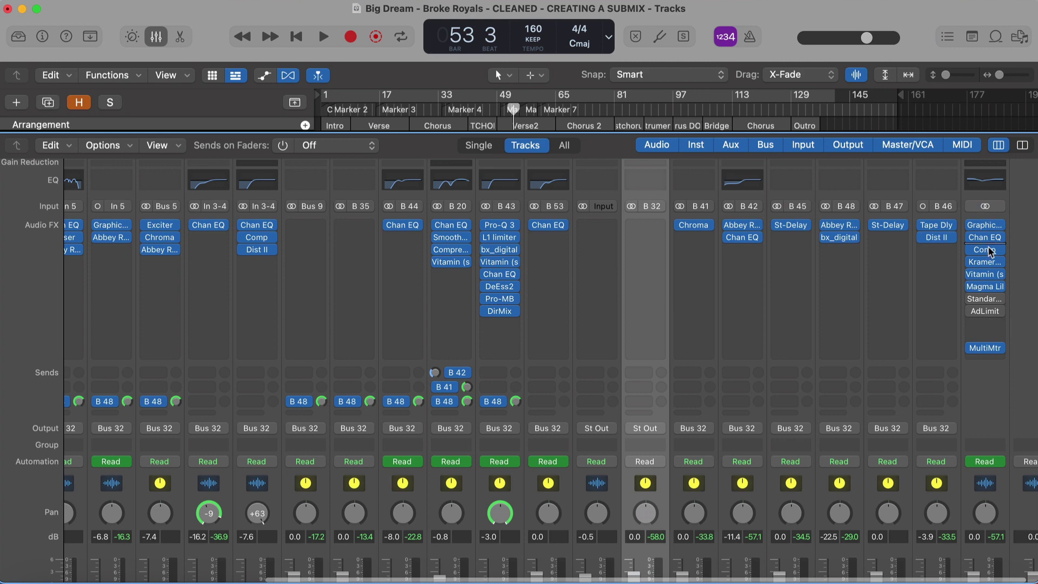
- Copy the Stereo Out channel strip setting and paste only its plug-ins onto SUBMIX
{"action": "left_click", "coordinate": [1000, 215]}
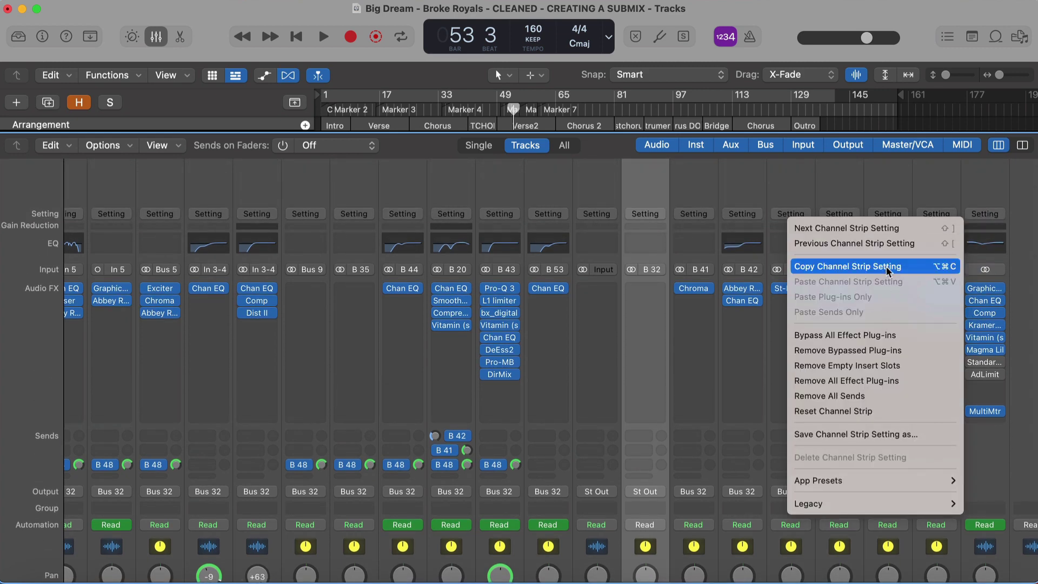
{"action": "left_click", "coordinate": [888, 268]}
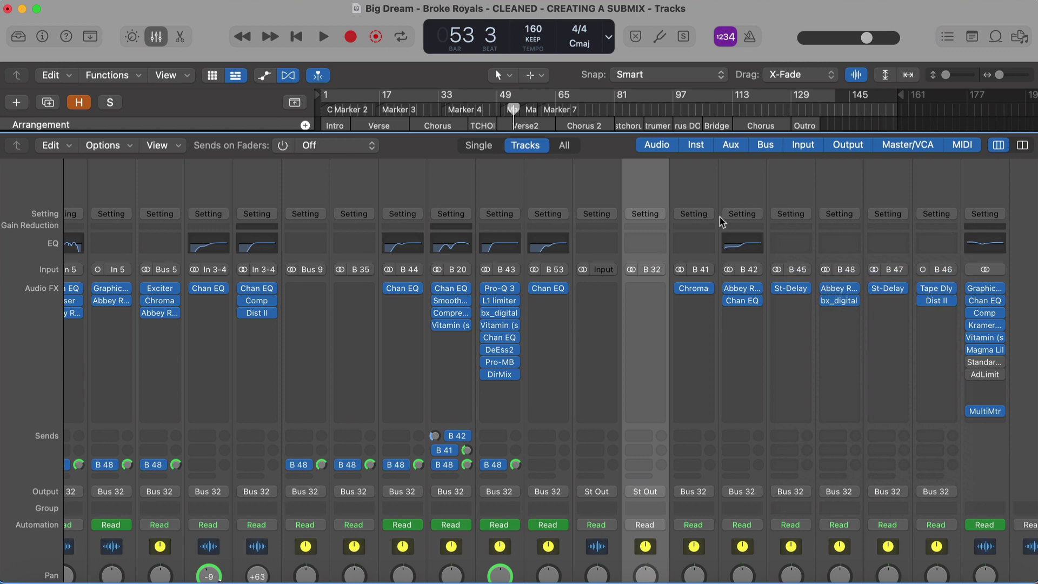
{"action": "left_click", "coordinate": [658, 213]}
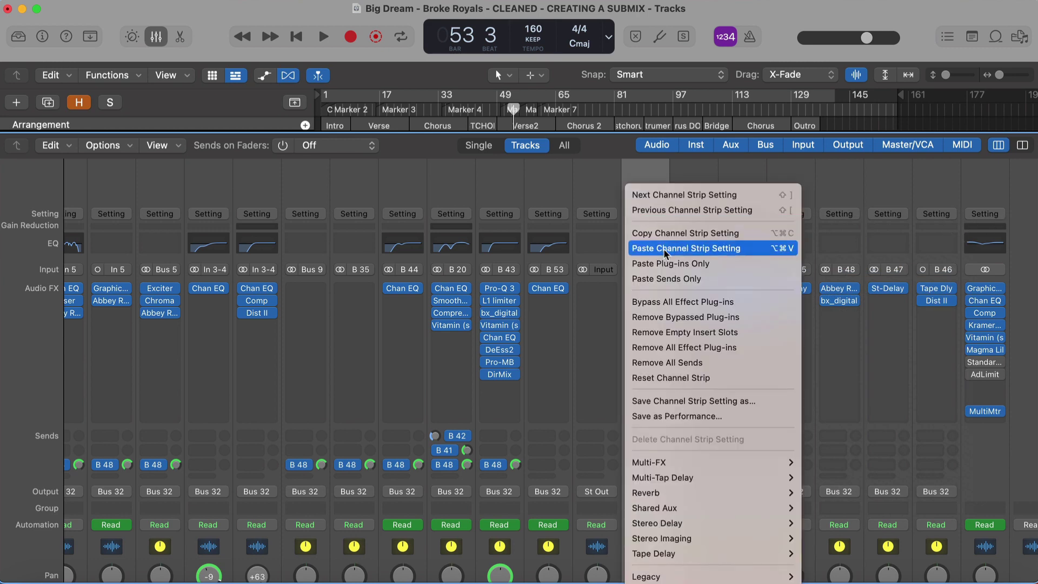
{"action": "left_click", "coordinate": [700, 264]}
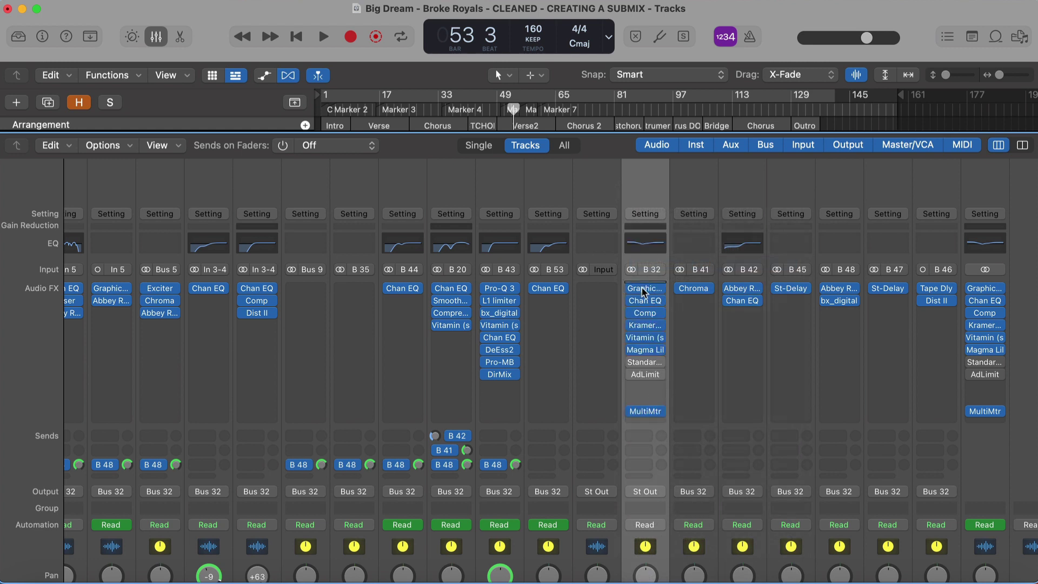
- Remove all effect plug-ins from the Stereo Out channel
{"action": "left_click", "coordinate": [1002, 216]}
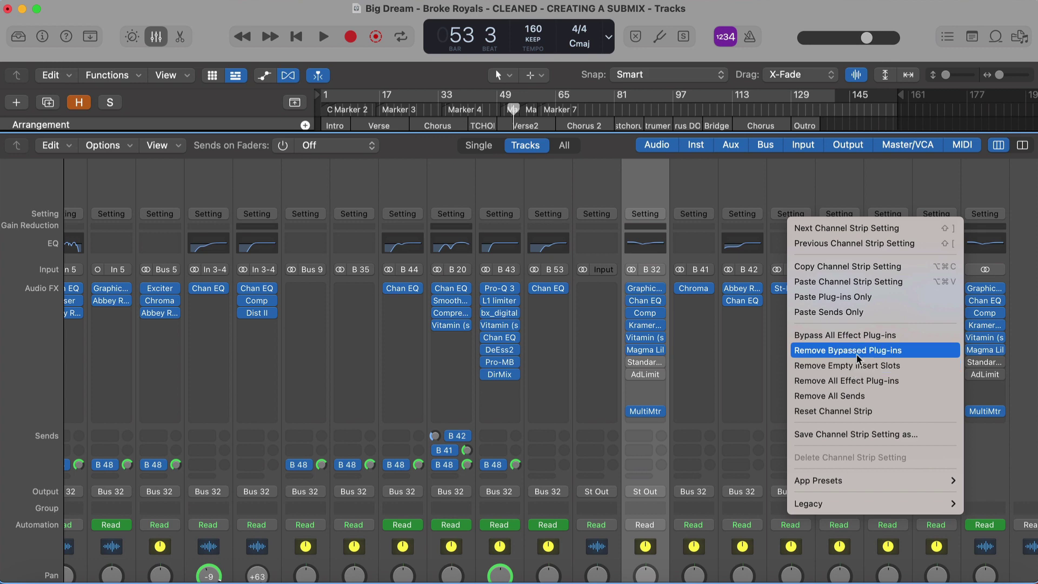
{"action": "left_click", "coordinate": [863, 380]}
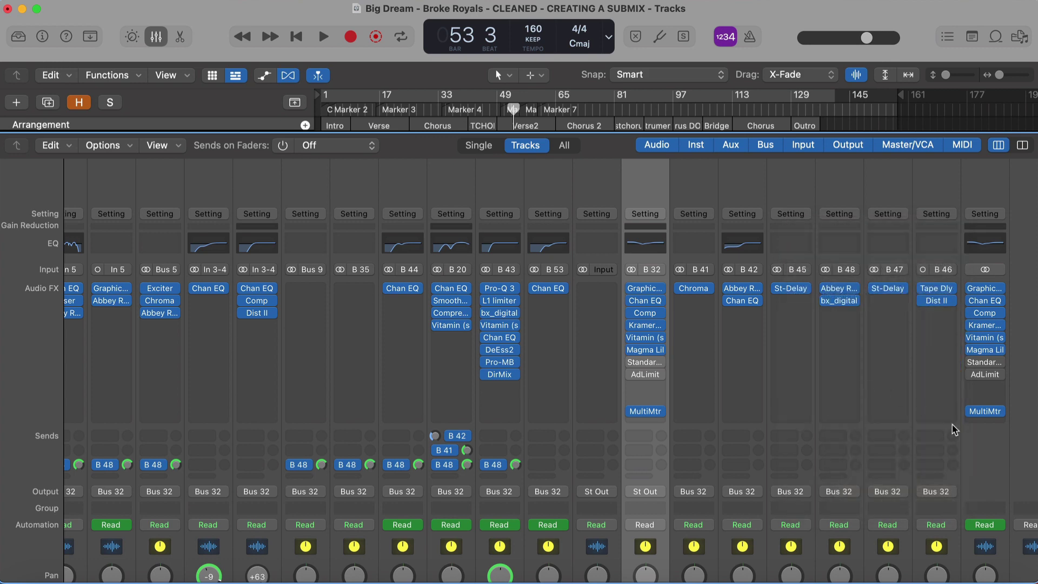
{"action": "scroll", "coordinate": [895, 350], "scroll_direction": "down", "scroll_amount": 4}
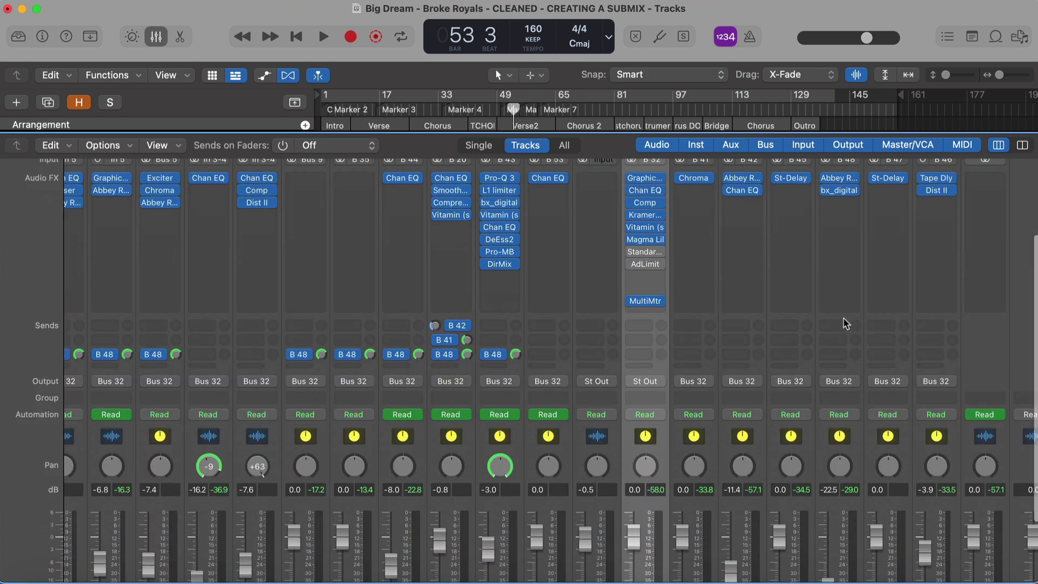
{"action": "scroll", "coordinate": [686, 431], "scroll_direction": "down", "scroll_amount": 3}
{"action": "key", "text": "space"}
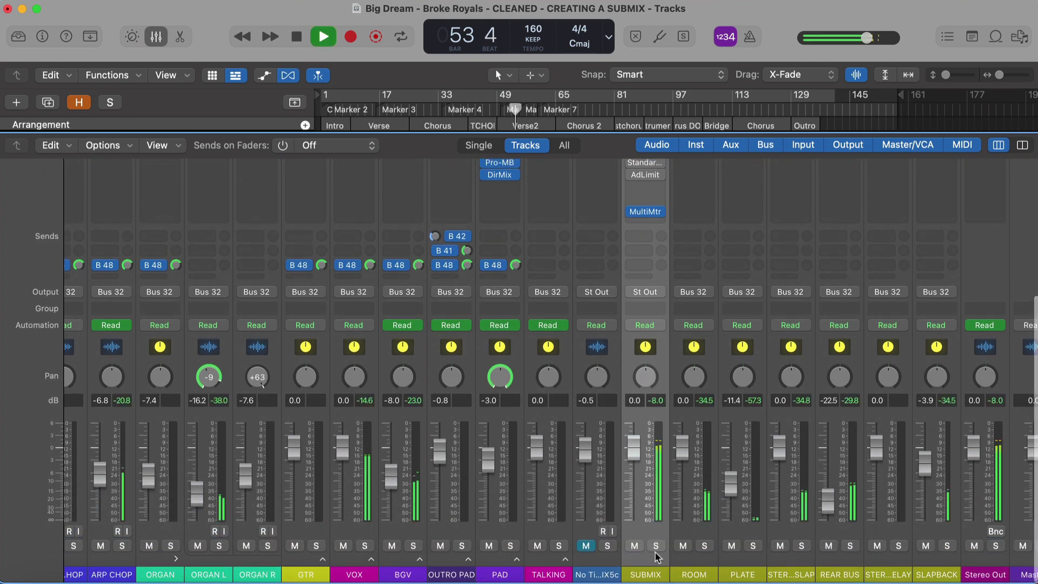
{"action": "scroll", "coordinate": [641, 537], "scroll_direction": "up", "scroll_amount": 3}
{"action": "scroll", "coordinate": [621, 543], "scroll_direction": "down", "scroll_amount": 3}
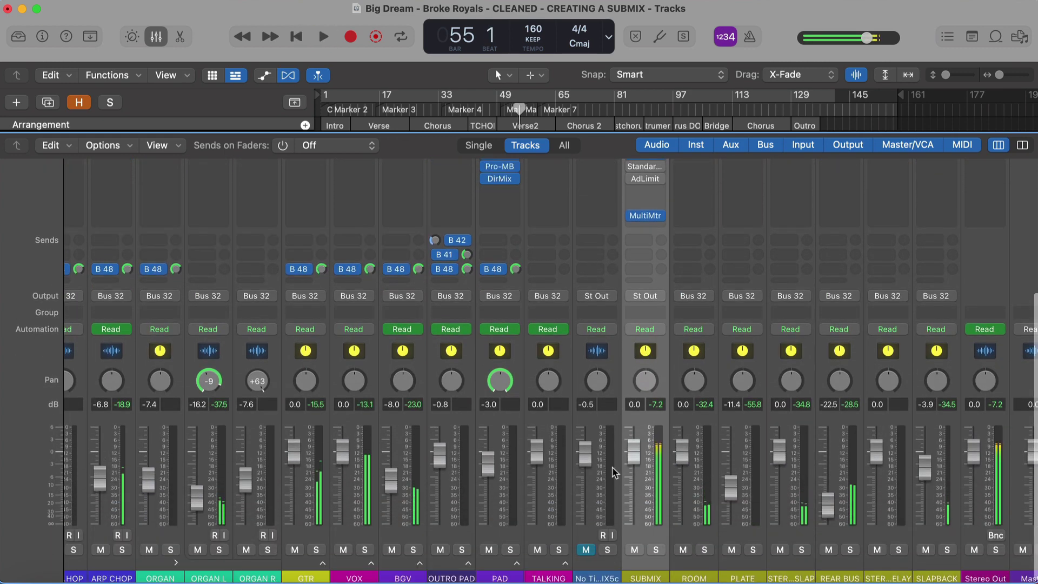
{"action": "key", "text": "space"}
{"action": "left_click", "coordinate": [608, 546]}
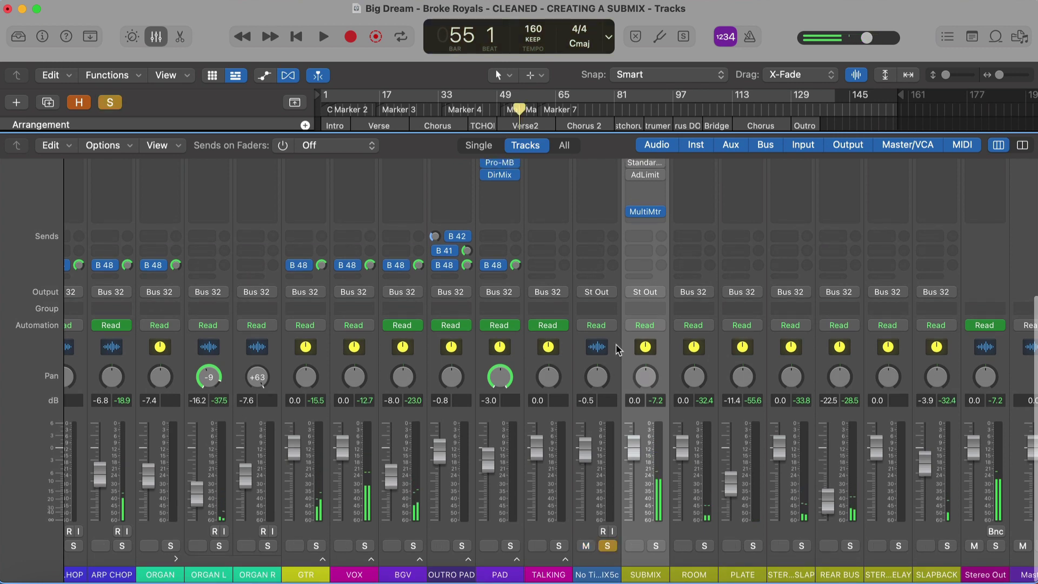
{"action": "key", "text": "space"}
{"action": "scroll", "coordinate": [594, 303], "scroll_direction": "up", "scroll_amount": 4}
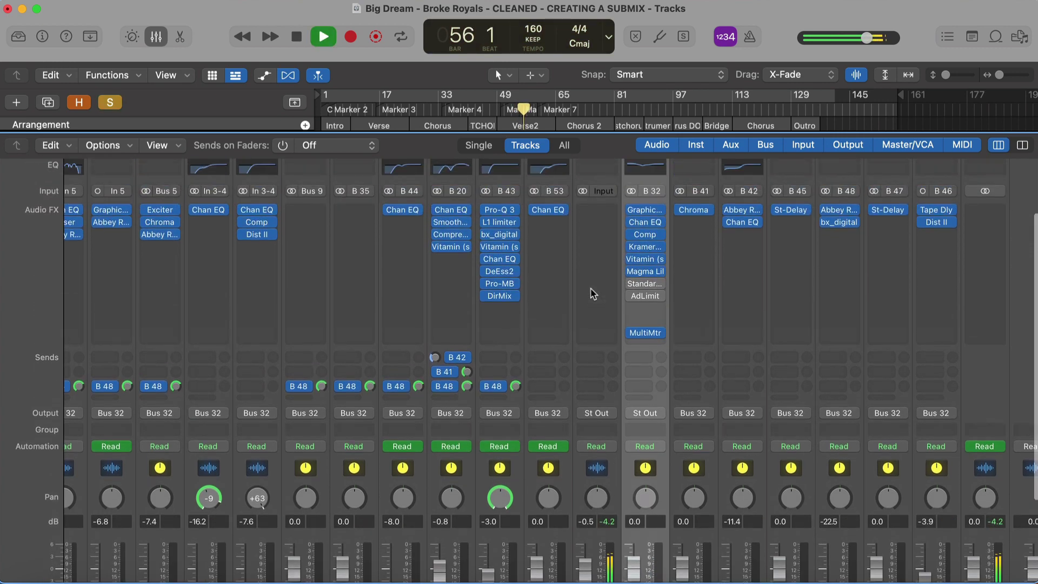
{"action": "scroll", "coordinate": [670, 454], "scroll_direction": "down", "scroll_amount": 3}
{"action": "key", "text": "space"}
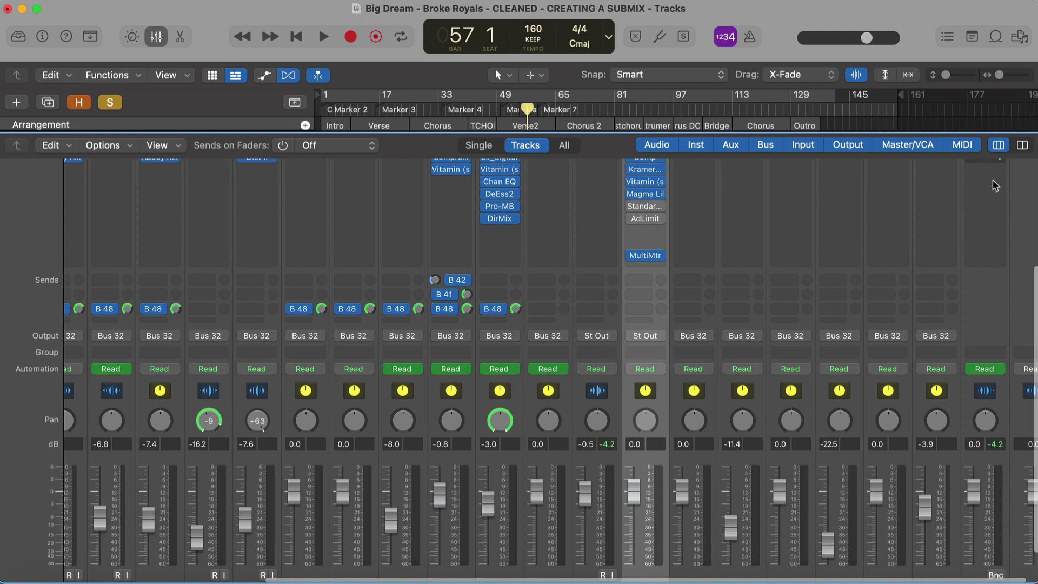
{"action": "scroll", "coordinate": [611, 486], "scroll_direction": "down", "scroll_amount": 2}
{"action": "left_click", "coordinate": [607, 553]}
{"action": "left_click", "coordinate": [607, 554]}
{"action": "left_click", "coordinate": [585, 554]}
{"action": "left_click", "coordinate": [476, 111]}
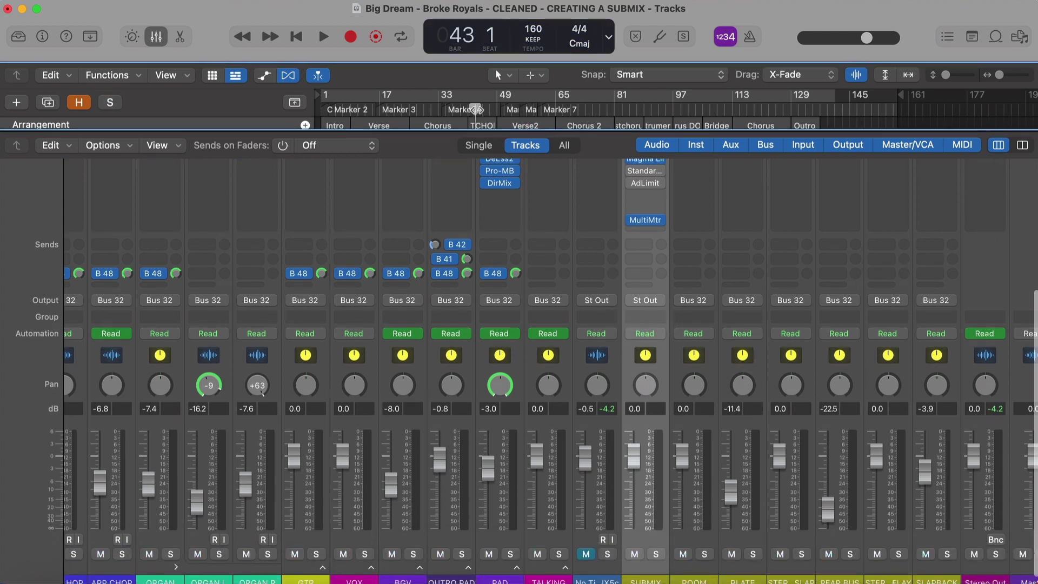
{"action": "key", "text": "space"}
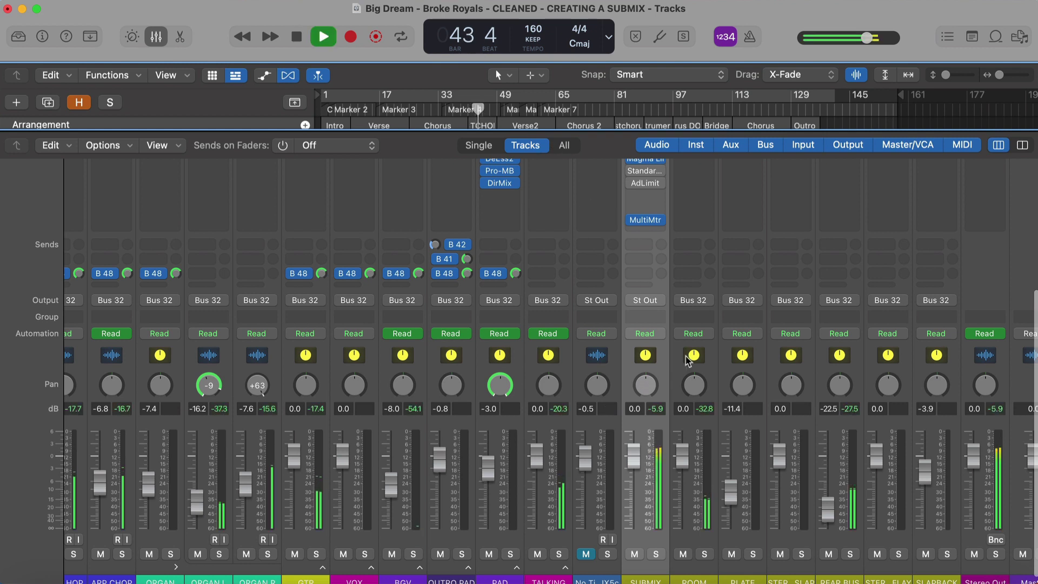
{"action": "left_click", "coordinate": [607, 554]}
{"action": "left_click", "coordinate": [606, 554]}
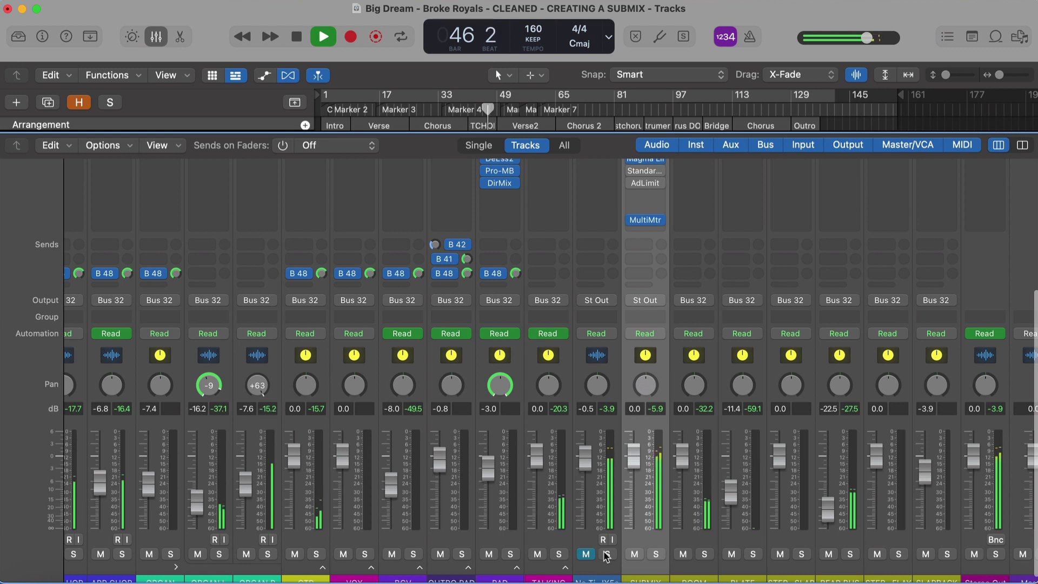
{"action": "key", "text": "space"}
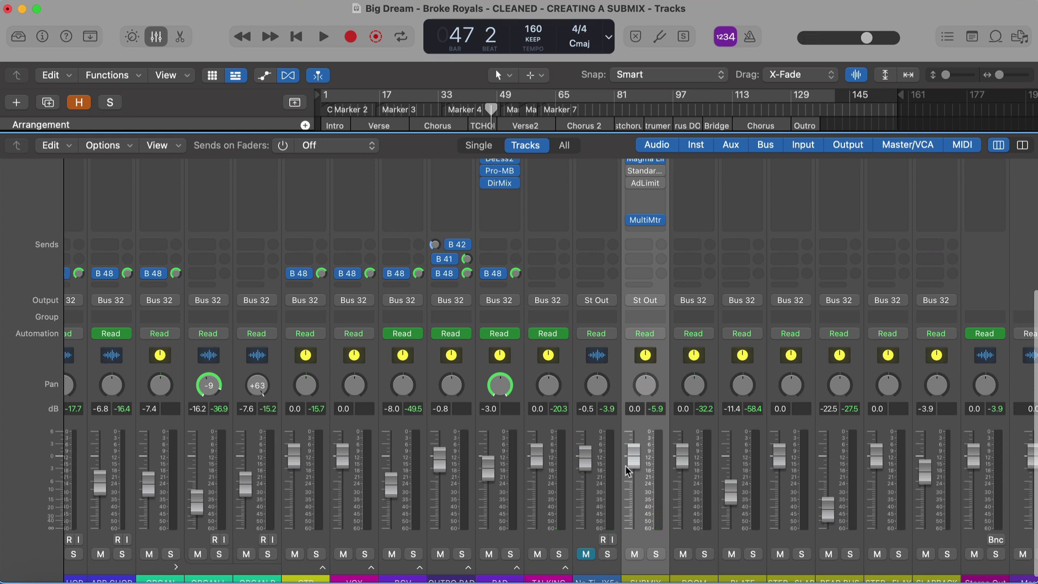
{"action": "scroll", "coordinate": [625, 363], "scroll_direction": "up", "scroll_amount": 10}
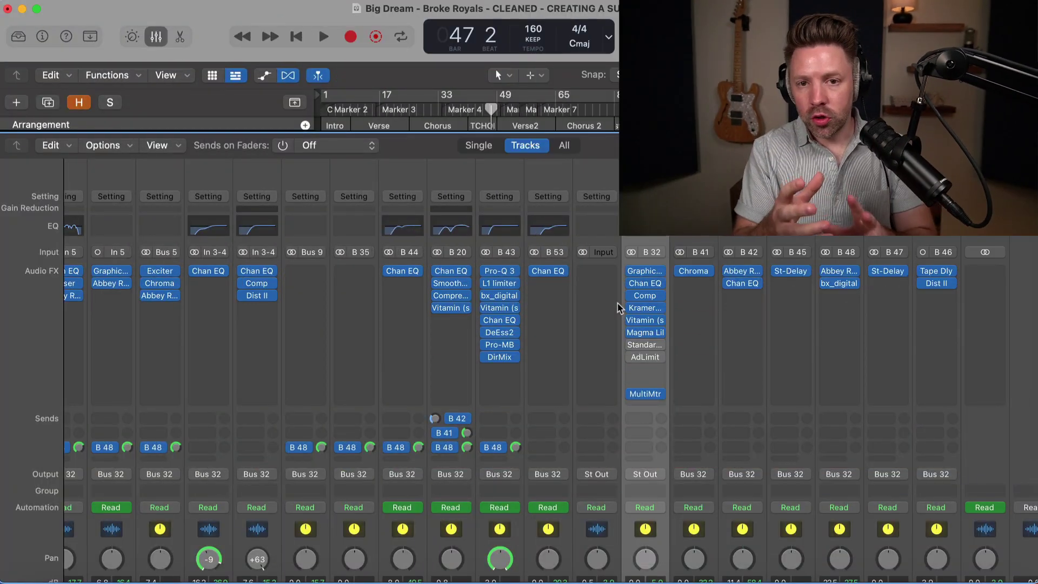
{"action": "scroll", "coordinate": [618, 308], "scroll_direction": "down", "scroll_amount": 5}
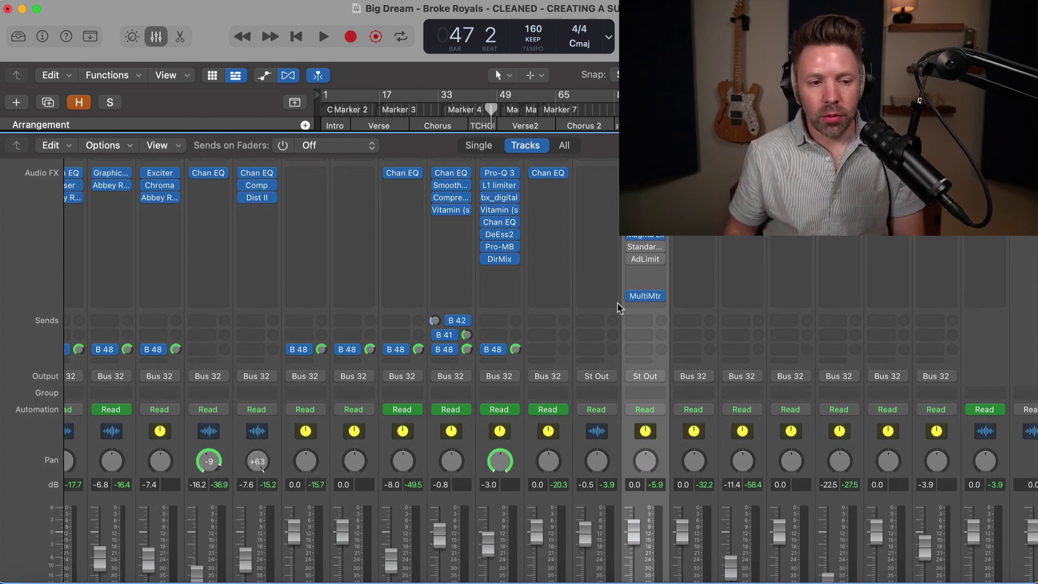
{"action": "scroll", "coordinate": [618, 305], "scroll_direction": "down", "scroll_amount": 4}
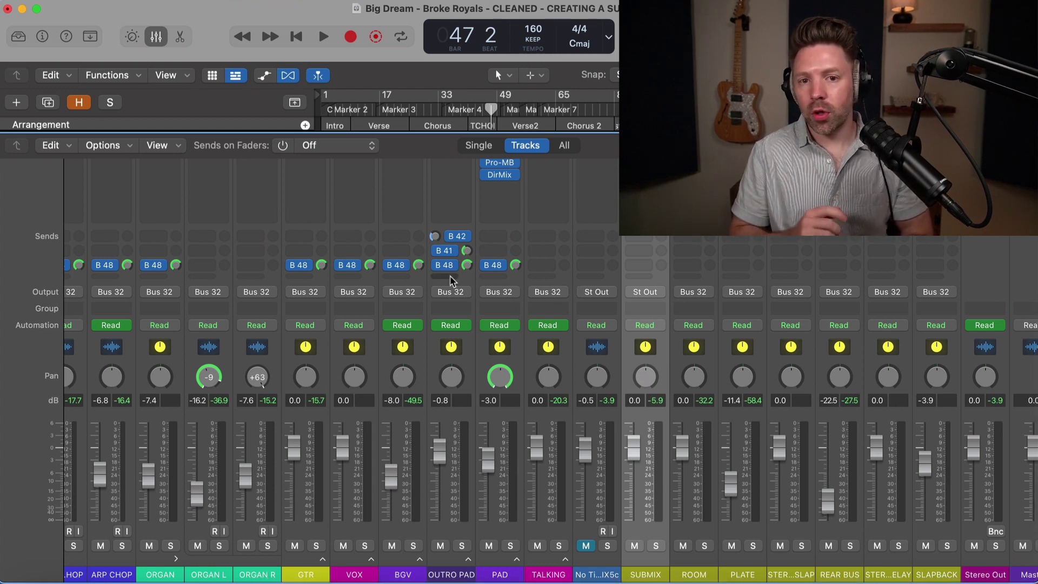
- Add a send on the VOX track to an unused bus, creating a new aux
{"action": "left_click", "coordinate": [356, 276]}
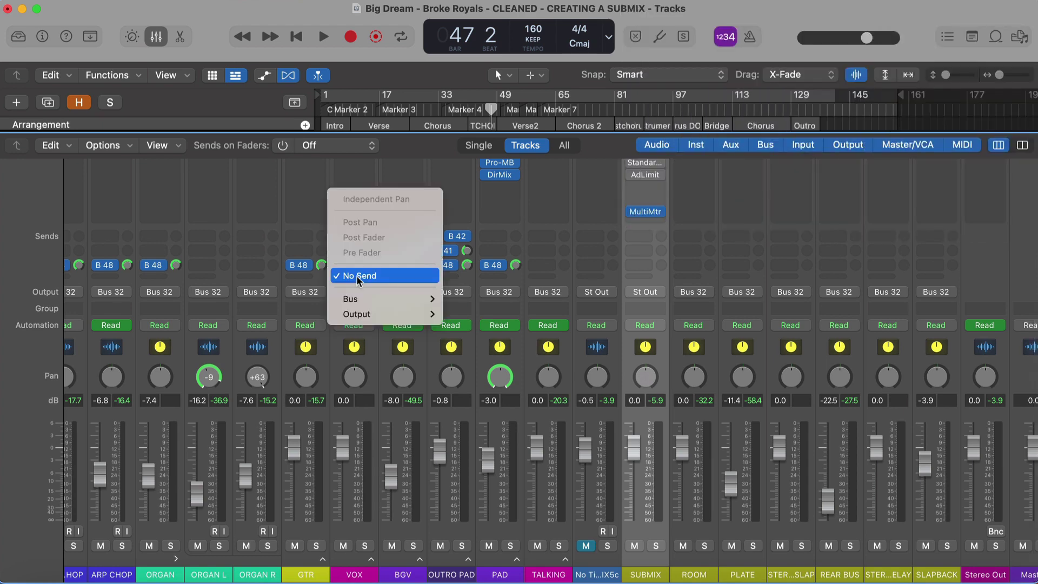
{"action": "mouse_move", "coordinate": [381, 299]}
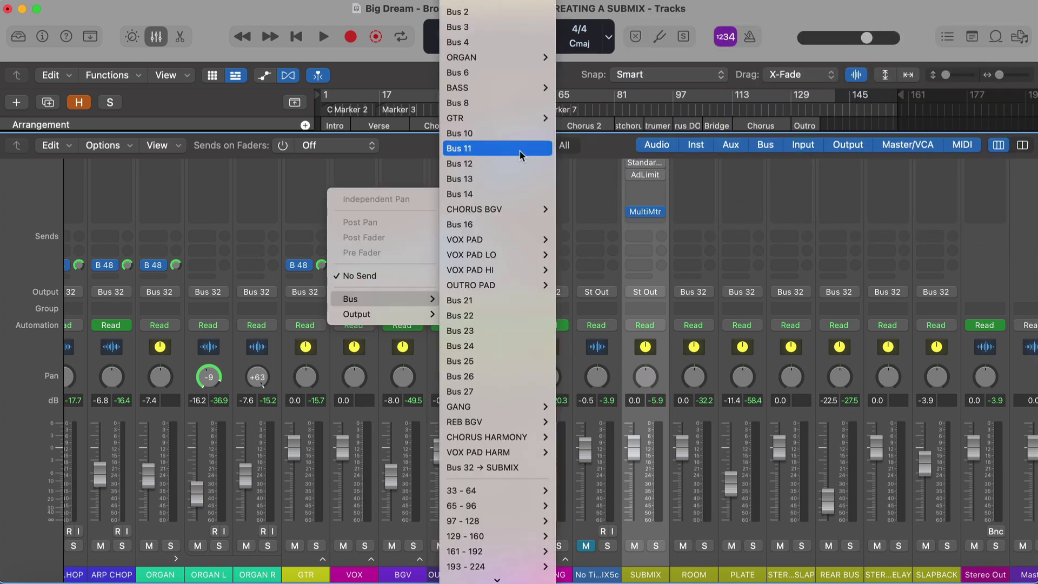
{"action": "left_click", "coordinate": [503, 11]}
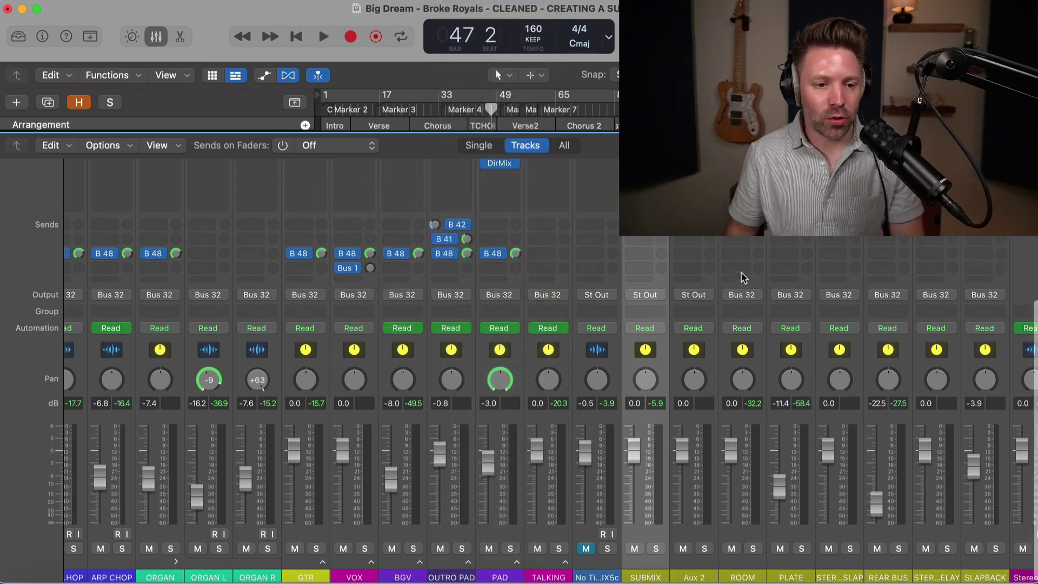
- Route the Aux 2 channel's output to Bus 32 → SUBMIX
{"action": "scroll", "coordinate": [744, 278], "scroll_direction": "up", "scroll_amount": 5}
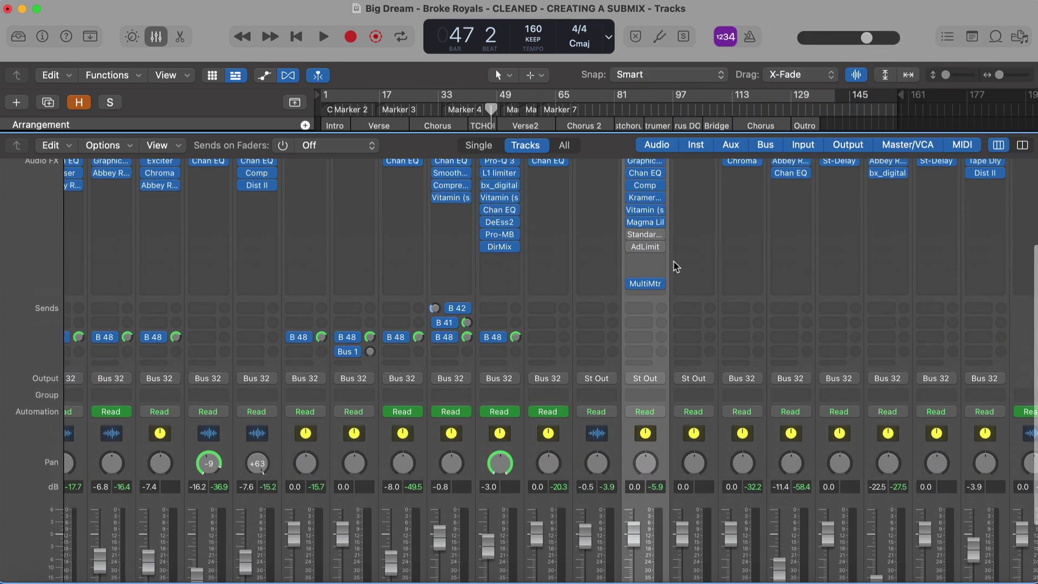
{"action": "scroll", "coordinate": [697, 216], "scroll_direction": "down", "scroll_amount": 4}
{"action": "left_click", "coordinate": [694, 447]}
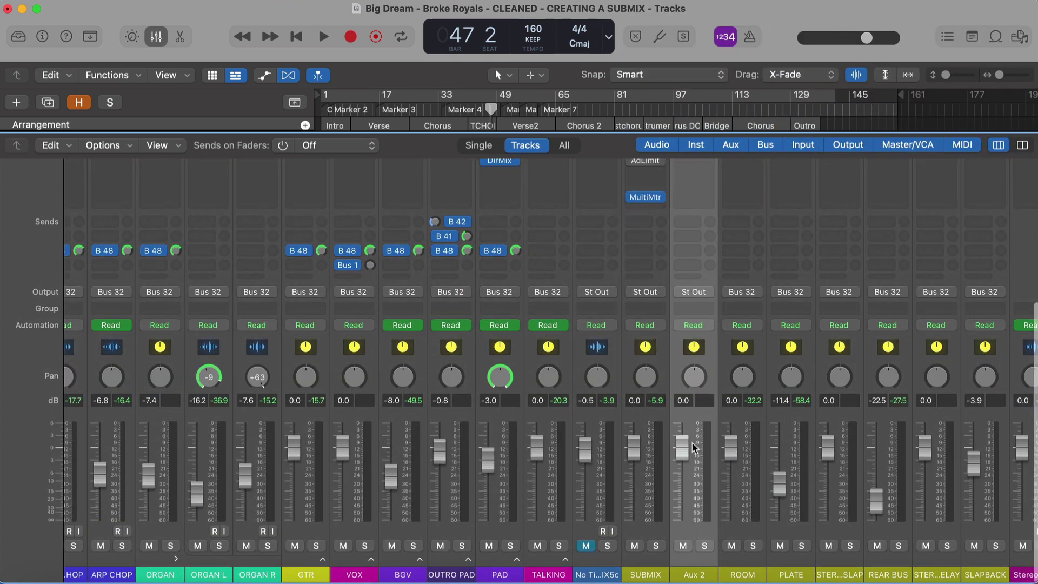
{"action": "scroll", "coordinate": [689, 359], "scroll_direction": "up", "scroll_amount": 2}
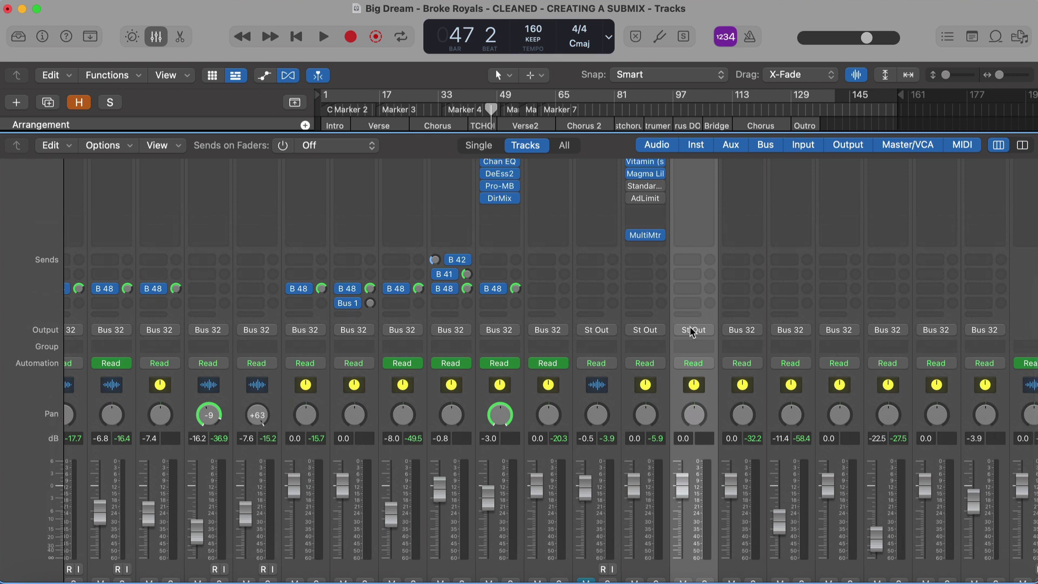
{"action": "left_click", "coordinate": [694, 330]}
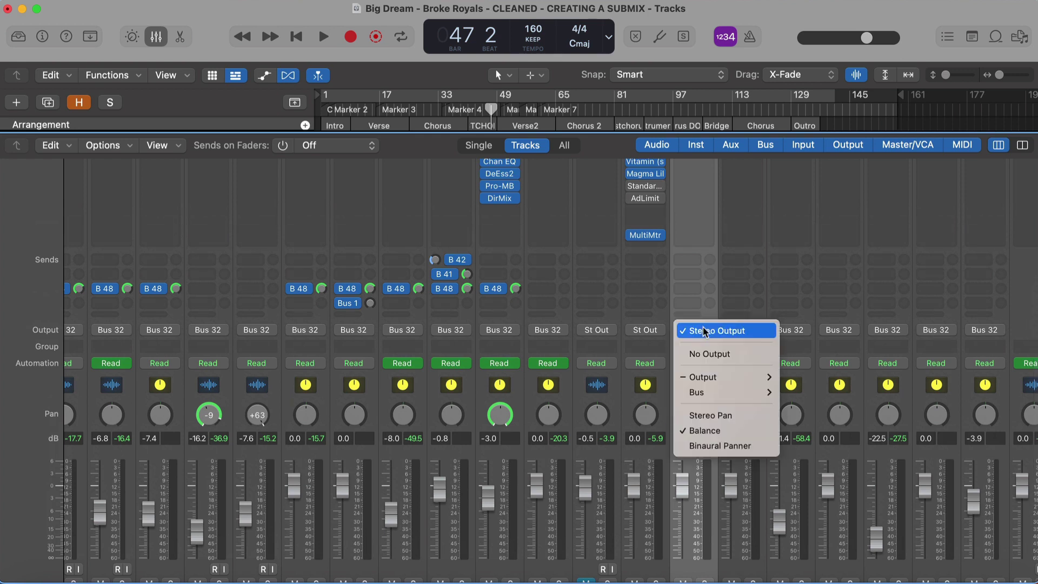
{"action": "mouse_move", "coordinate": [718, 392]}
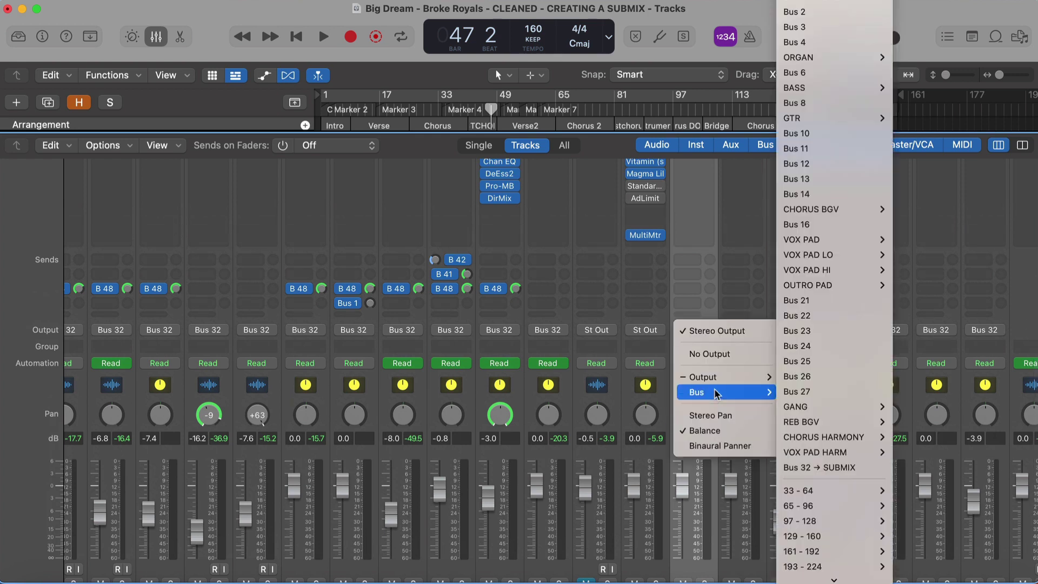
{"action": "left_click", "coordinate": [809, 468]}
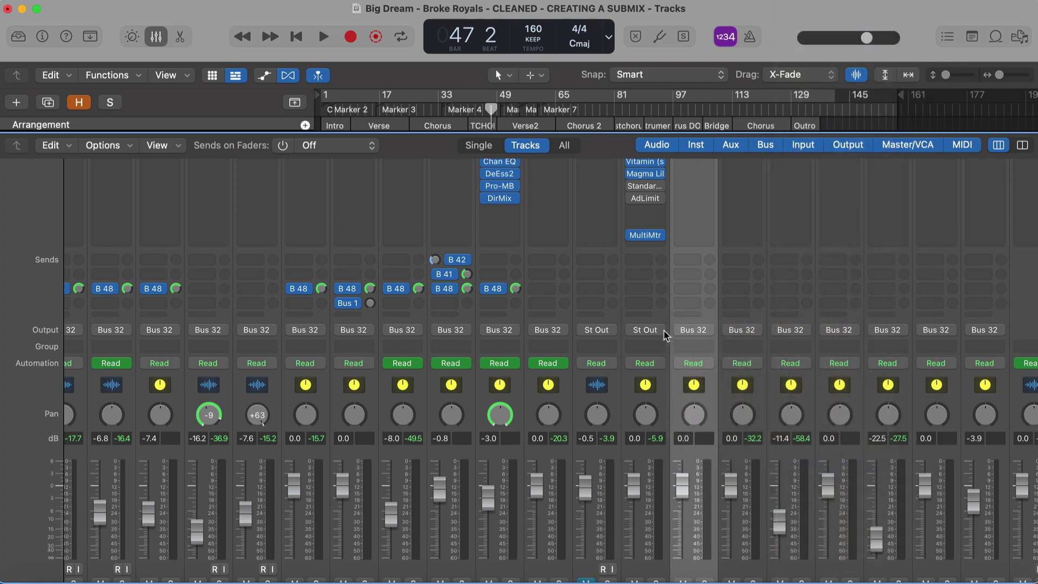
- Undo the Aux 2 routing change and add one new audio track, Audio 1
{"action": "key", "text": "super+z"}
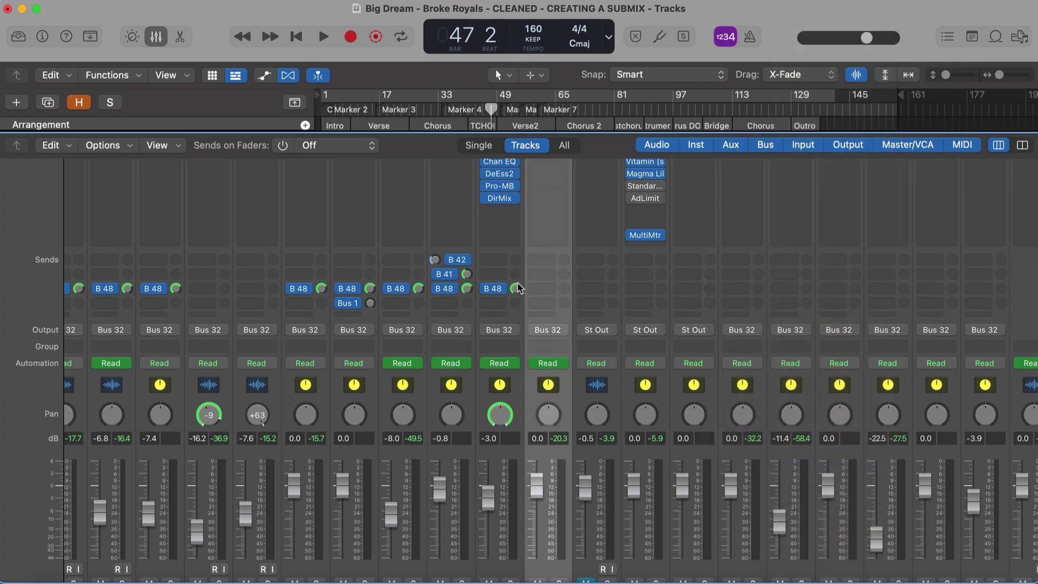
{"action": "key", "text": "x"}
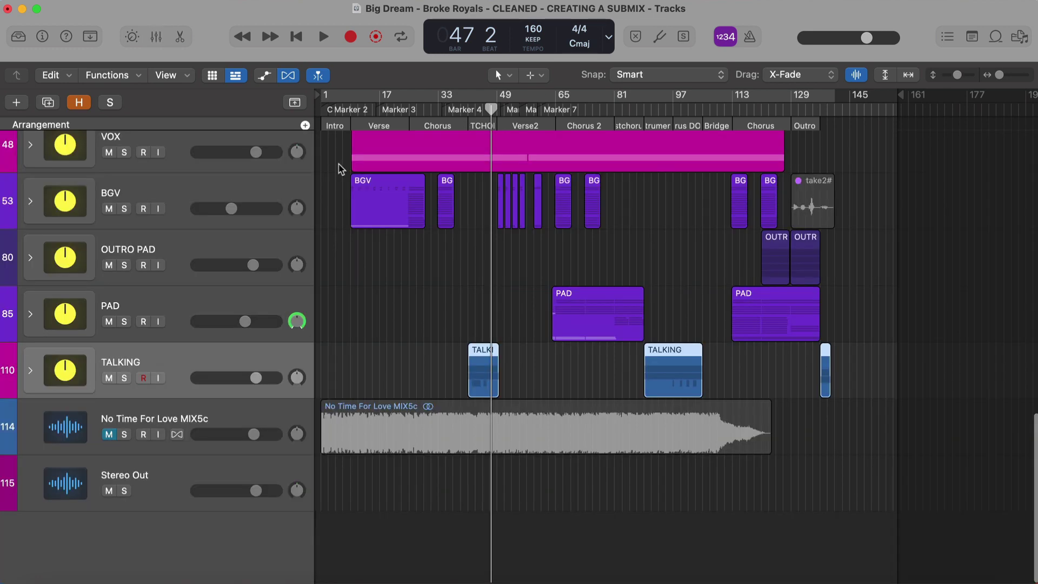
{"action": "left_click", "coordinate": [17, 103]}
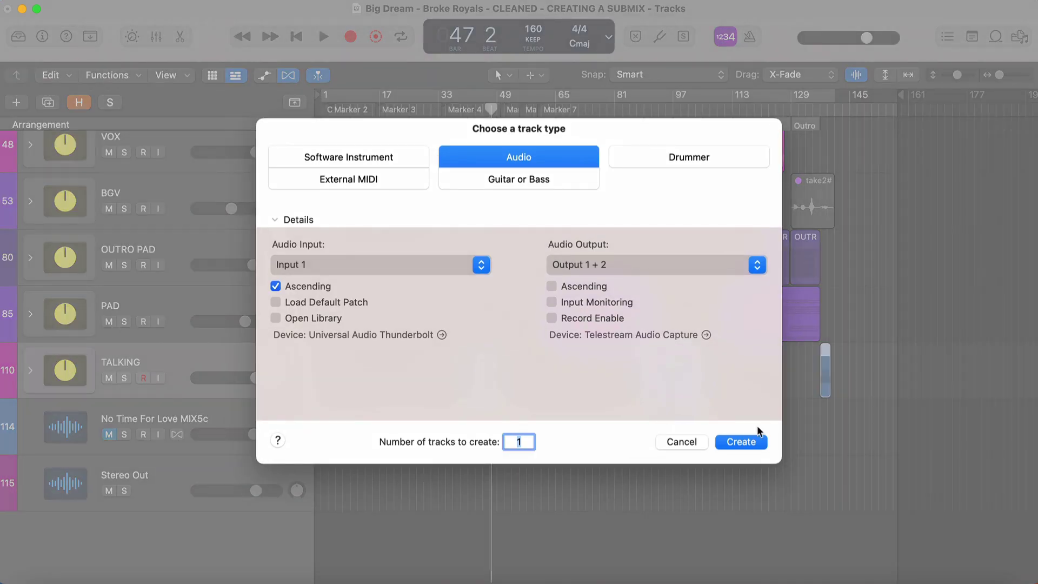
{"action": "left_click", "coordinate": [756, 440]}
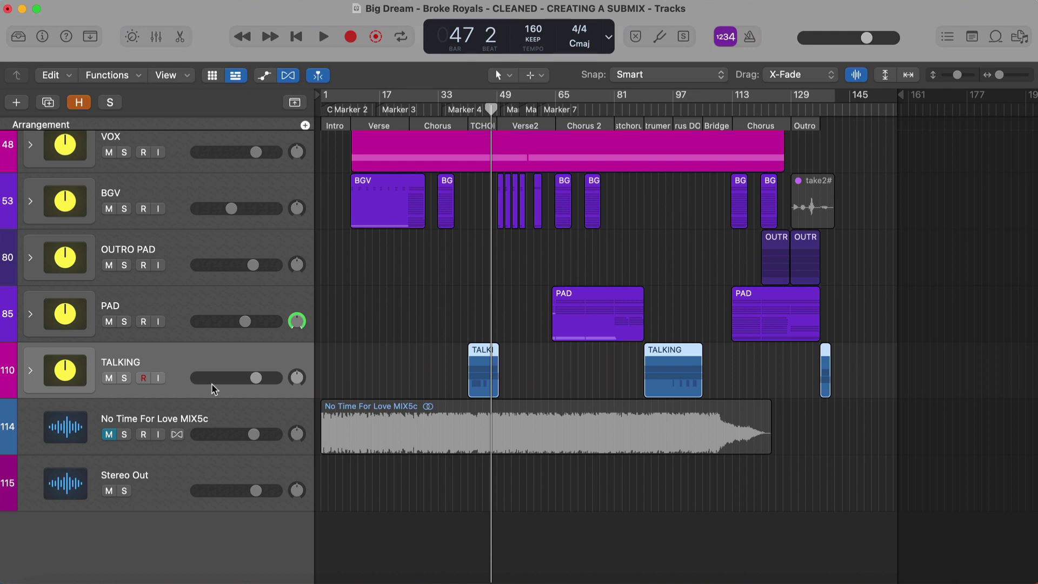
- Confirm in the Mixer that Audio 1 outputs to Stereo Out
{"action": "key", "text": "x"}
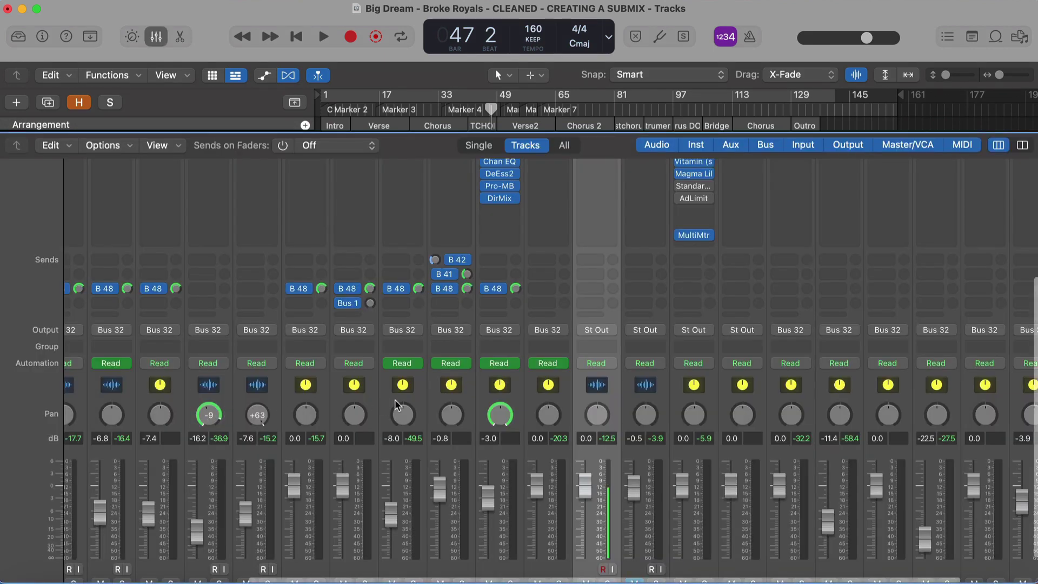
{"action": "scroll", "coordinate": [598, 335], "scroll_direction": "down", "scroll_amount": 3}
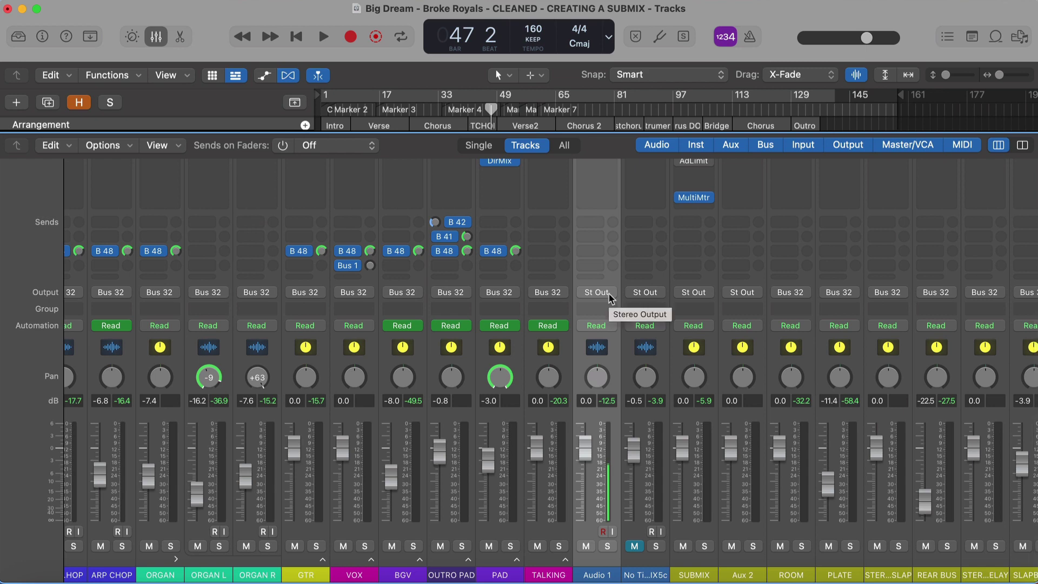
{"action": "left_click", "coordinate": [609, 297]}
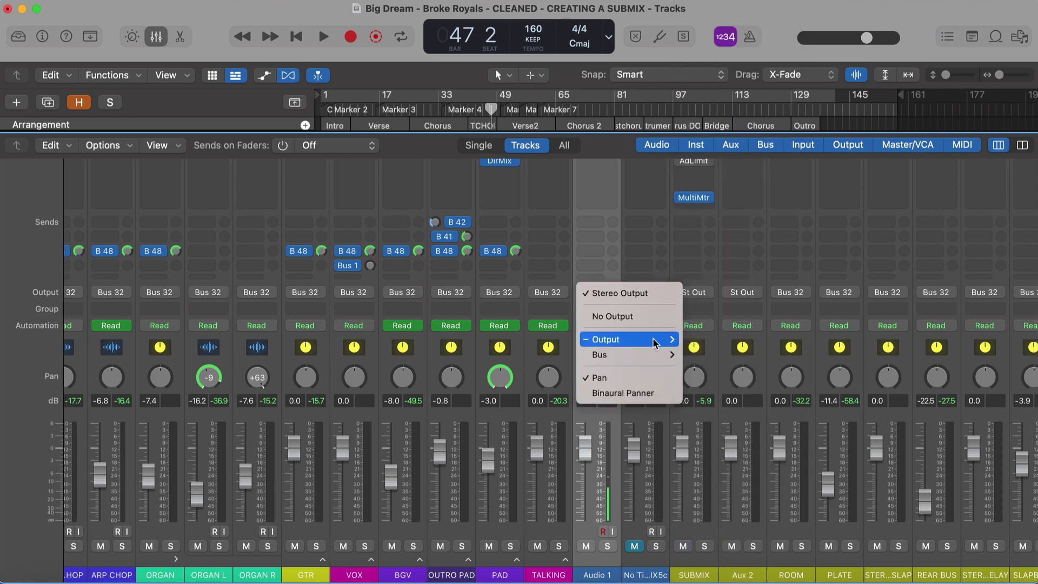
{"action": "scroll", "coordinate": [591, 263], "scroll_direction": "up", "scroll_amount": 15}
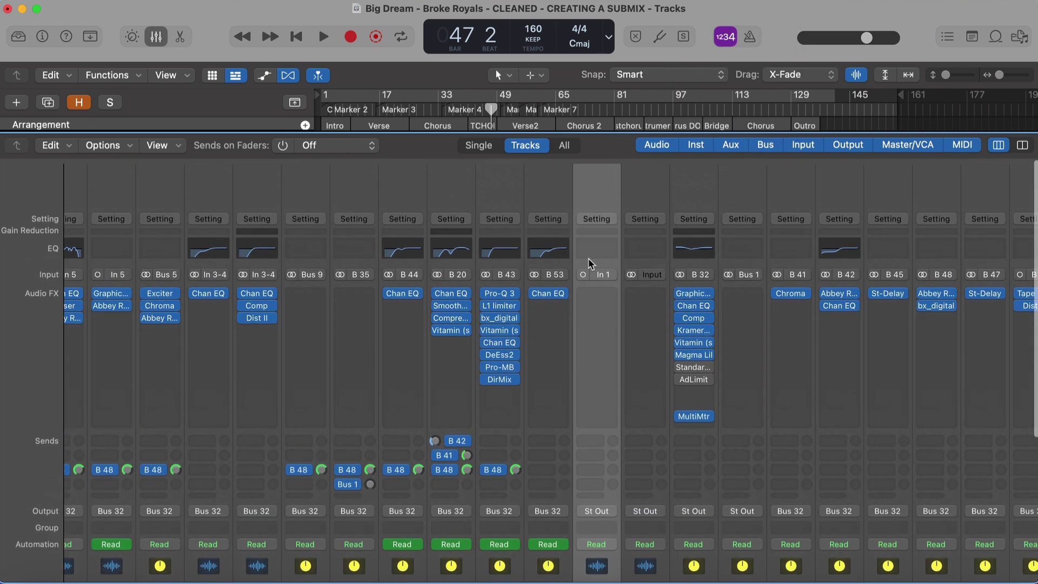
{"action": "scroll", "coordinate": [592, 312], "scroll_direction": "down", "scroll_amount": 5}
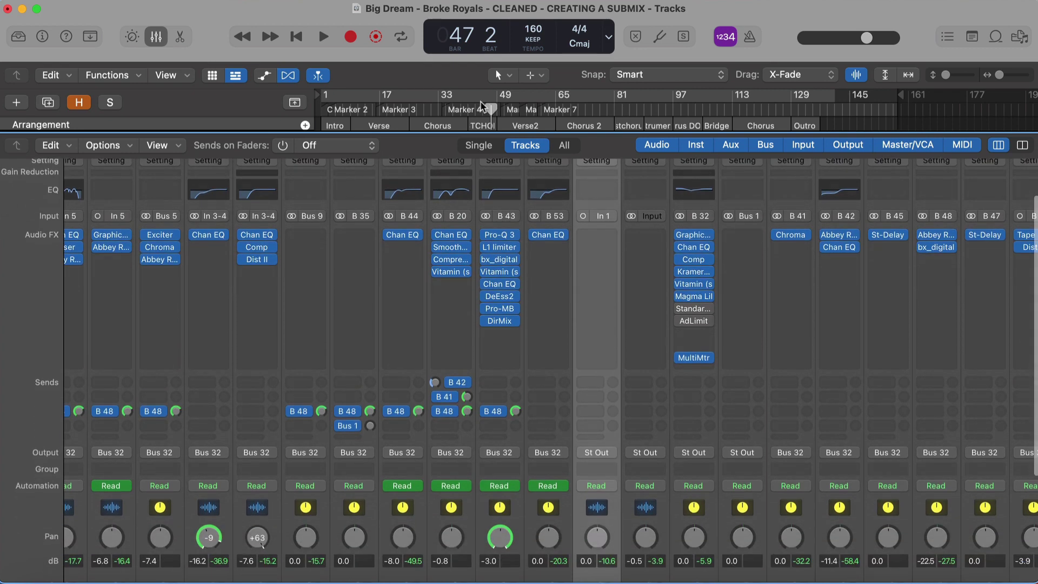
{"action": "key", "text": "x"}
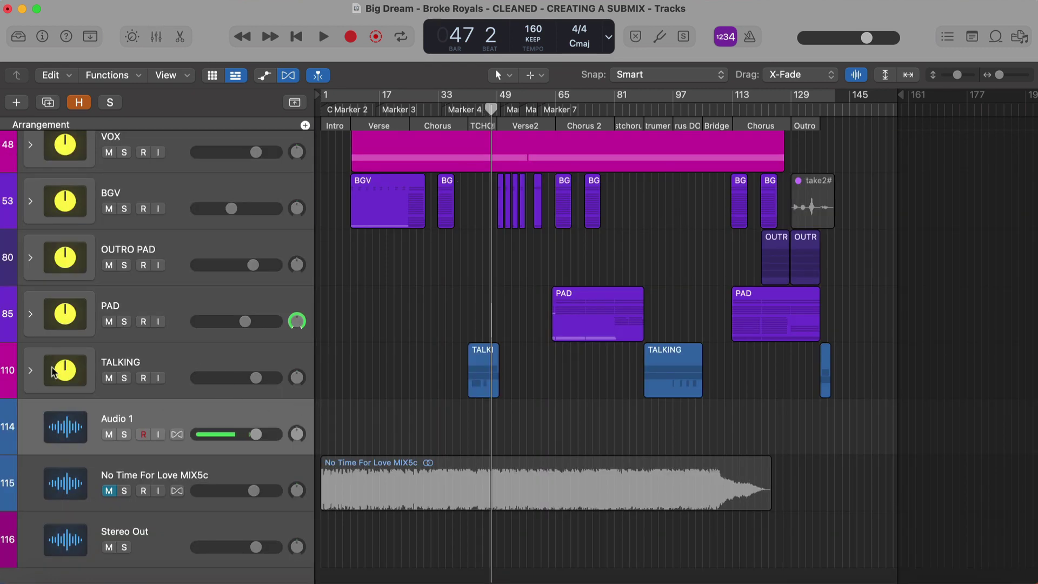
- Move the take2#20.2 region later on Audio 1 and set the playhead to bar 60
{"action": "scroll", "coordinate": [34, 370], "scroll_direction": "up", "scroll_amount": 3}
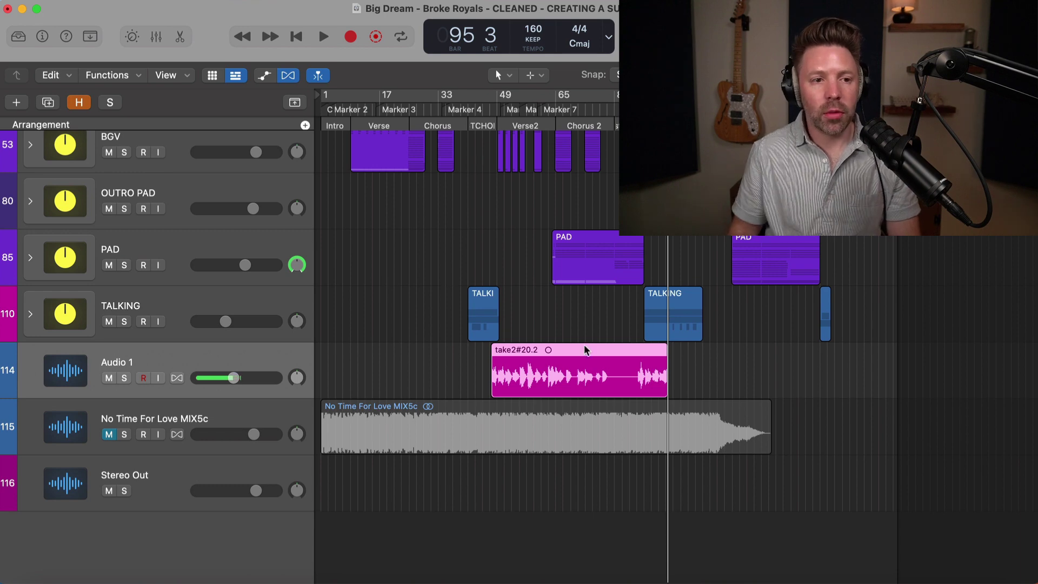
{"action": "left_click_drag", "start_coordinate": [565, 364], "coordinate": [594, 363]}
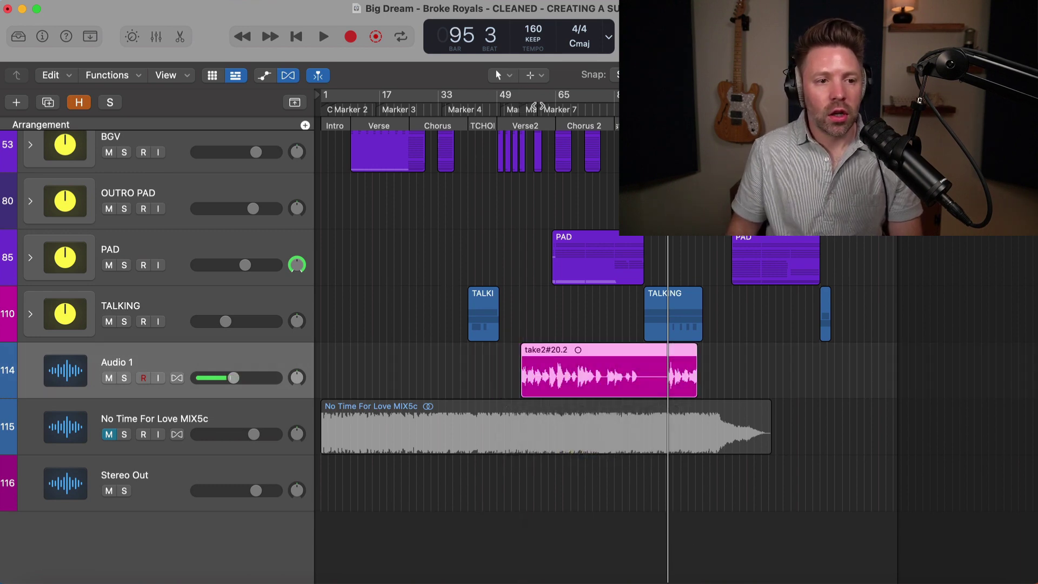
{"action": "left_click", "coordinate": [537, 108]}
- Play the song and mute the SUBMIX channel during playback, then stop
{"action": "key", "text": "x"}
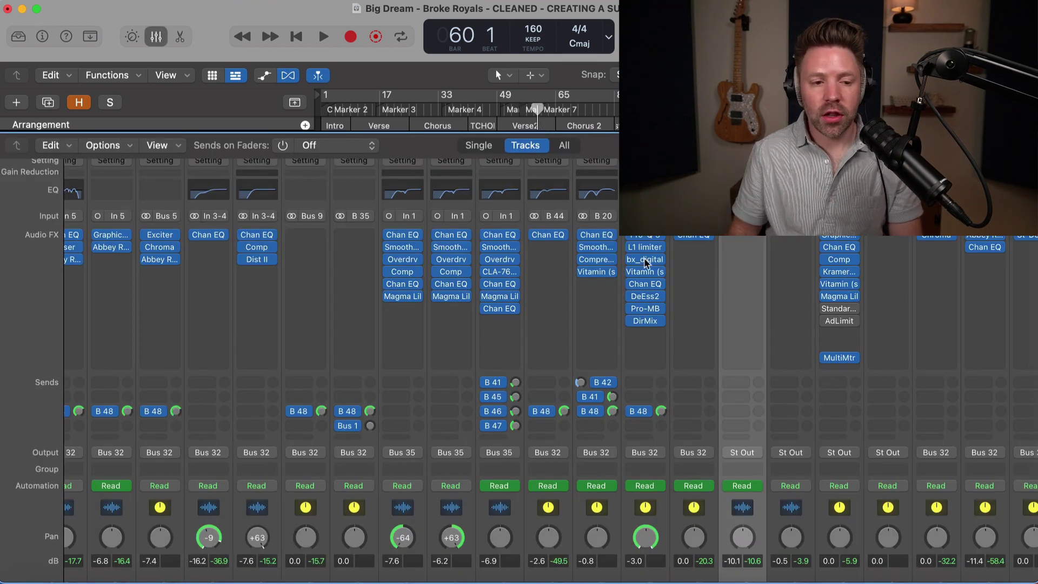
{"action": "scroll", "coordinate": [655, 285], "scroll_direction": "down", "scroll_amount": 5}
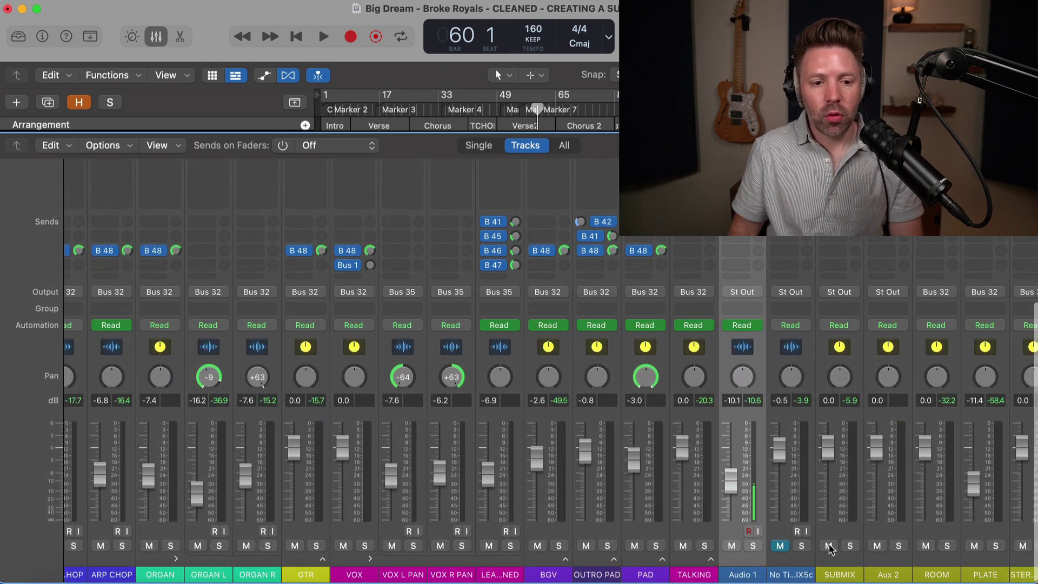
{"action": "left_click", "coordinate": [831, 547]}
{"action": "key", "text": "space"}
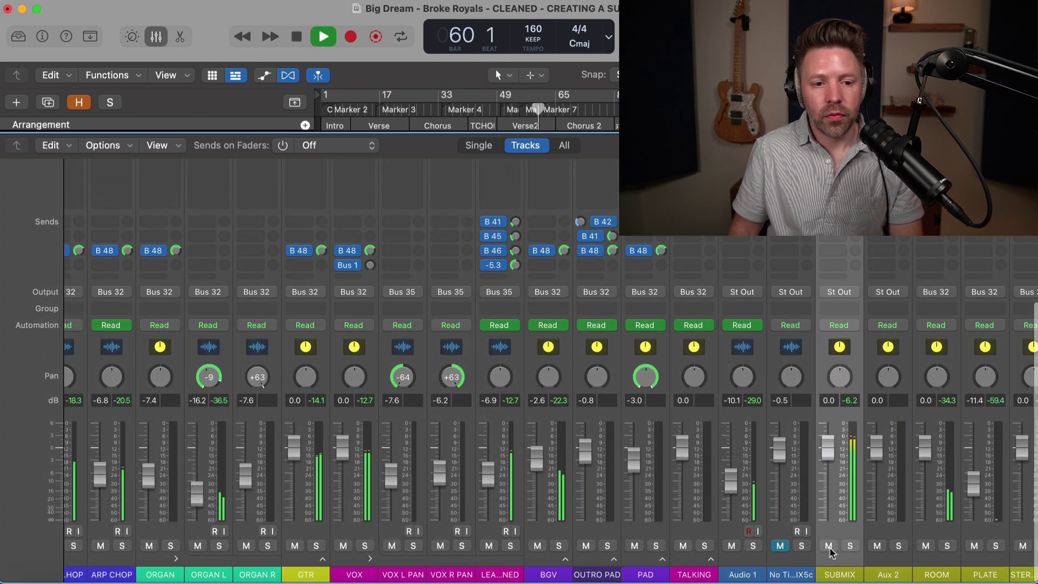
{"action": "left_click", "coordinate": [829, 546]}
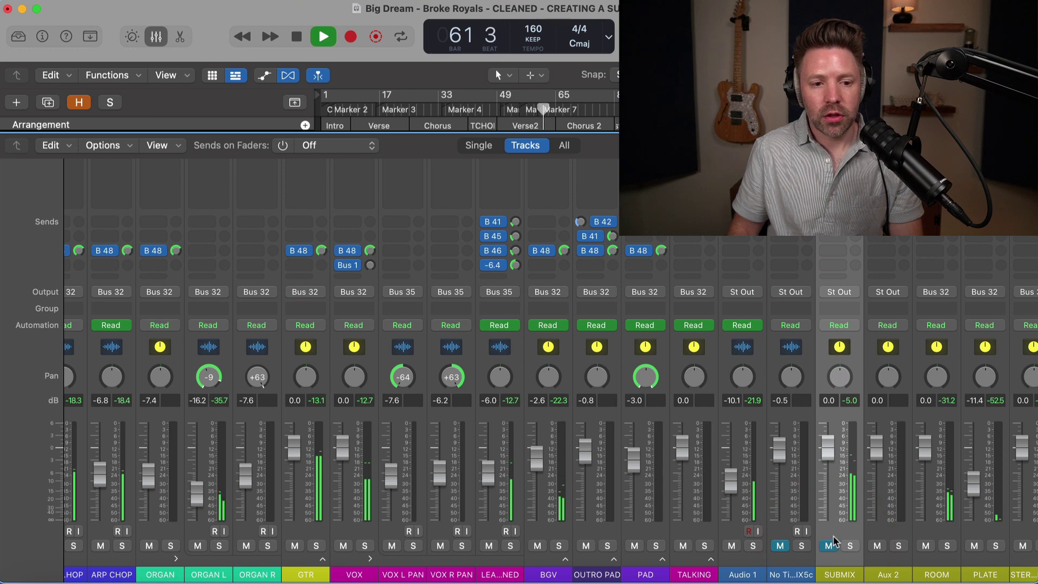
{"action": "key", "text": "x"}
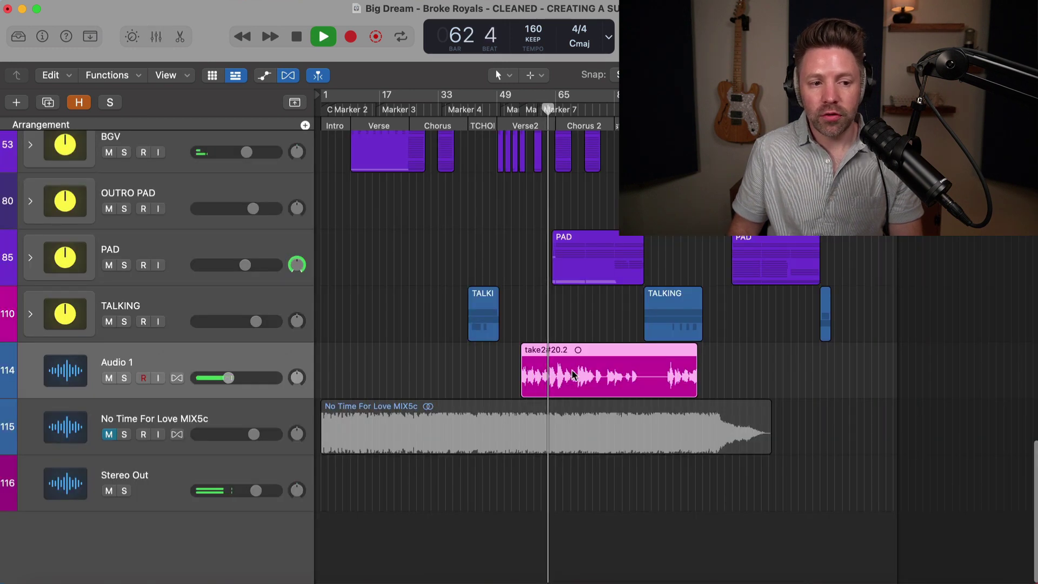
{"action": "key", "text": "space"}
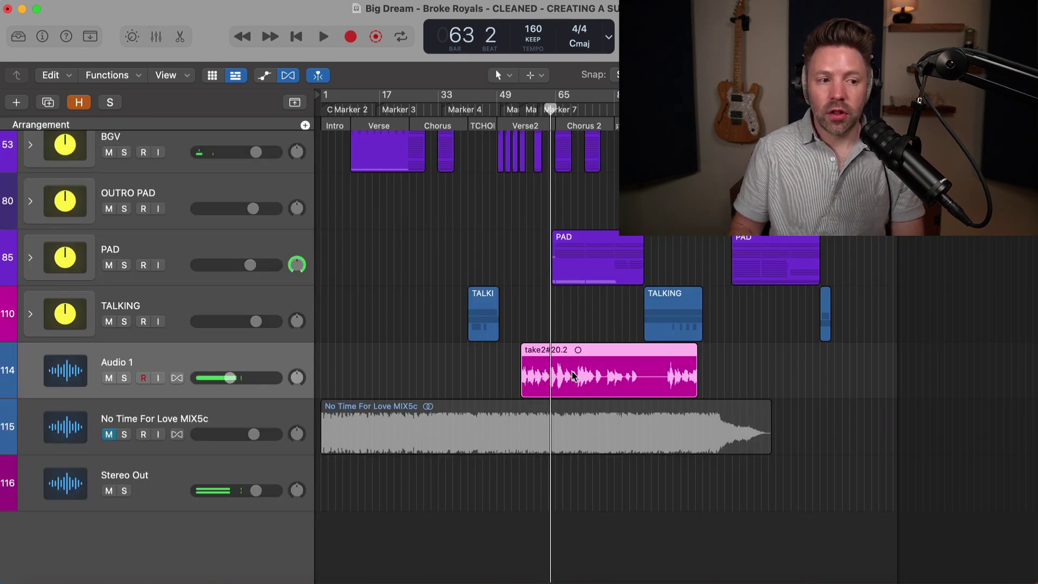
- Show the Mixer again and open the Audio 1 strip's output routing options
{"action": "key", "text": "x"}
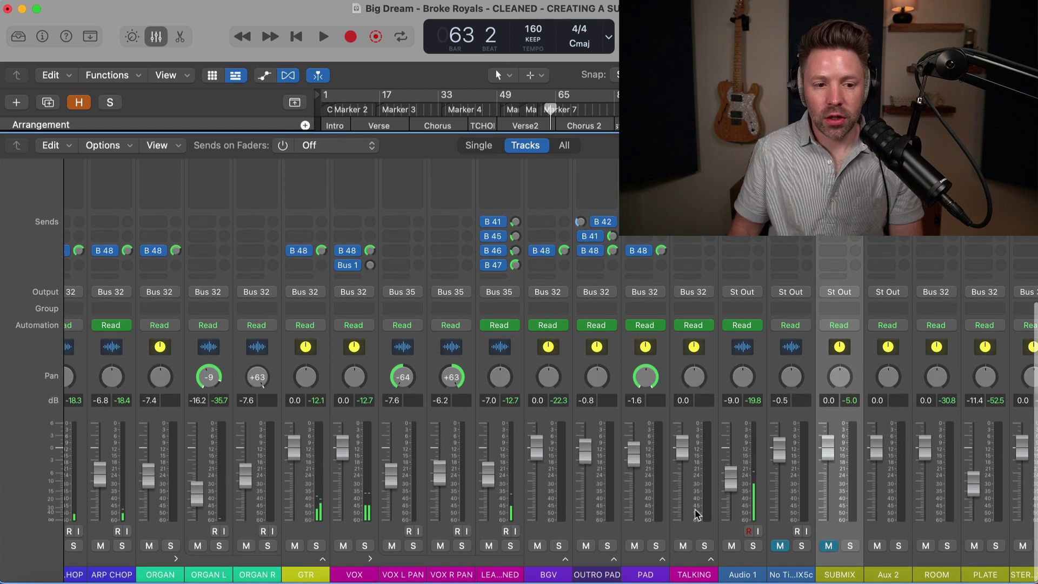
{"action": "left_click", "coordinate": [737, 534]}
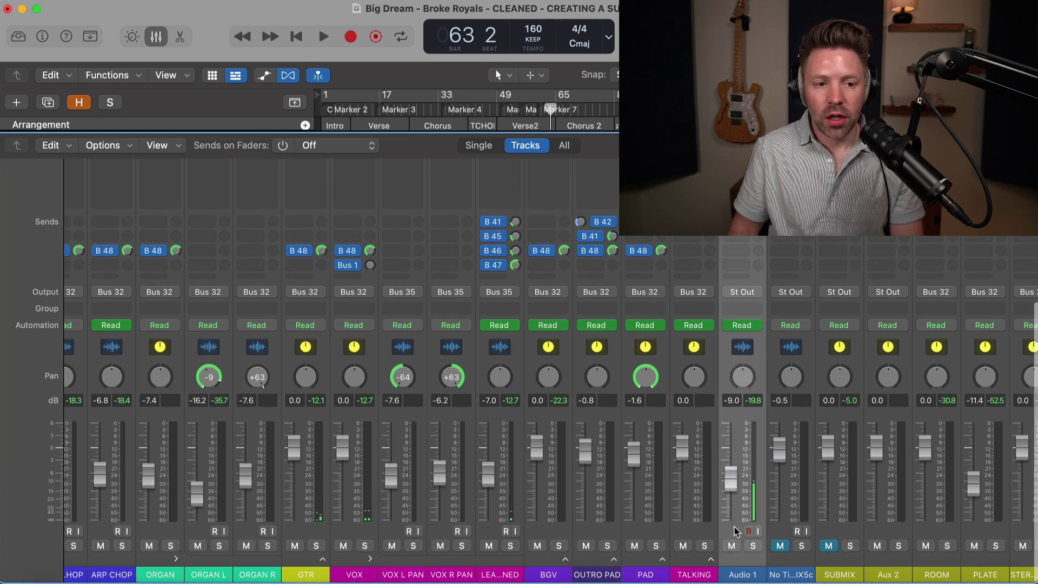
{"action": "left_click", "coordinate": [748, 292]}
- Leave Audio 1's output unchanged, then delete the Audio 1 track and its take2#20.2 region
{"action": "mouse_move", "coordinate": [762, 341]}
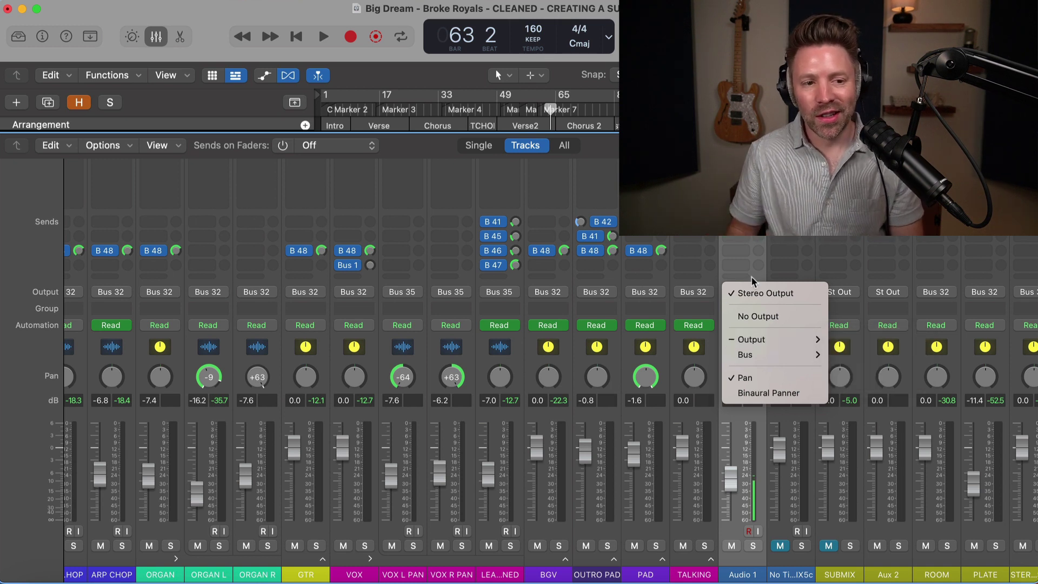
{"action": "left_click", "coordinate": [741, 263]}
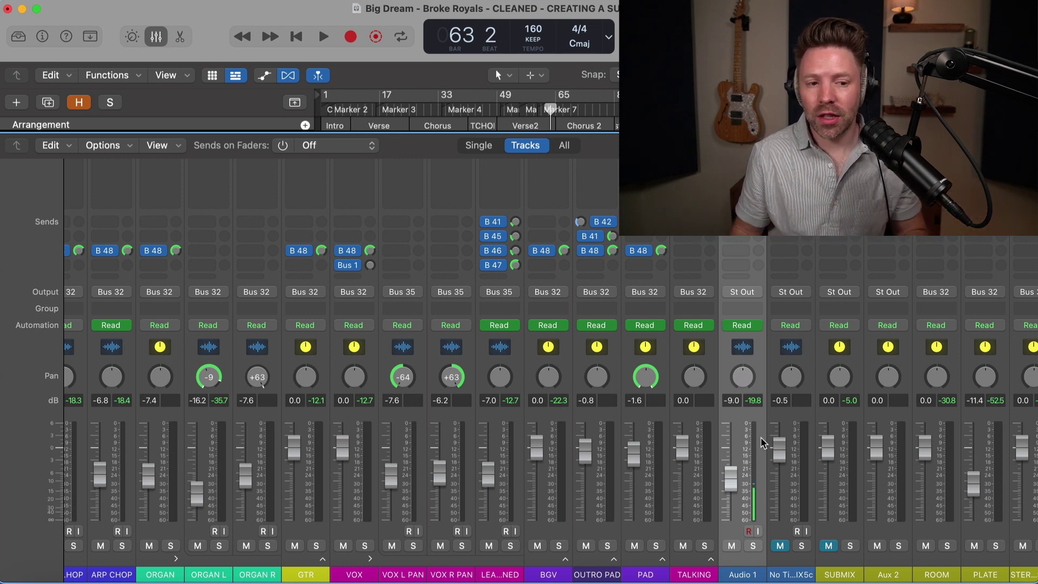
{"action": "key", "text": "x"}
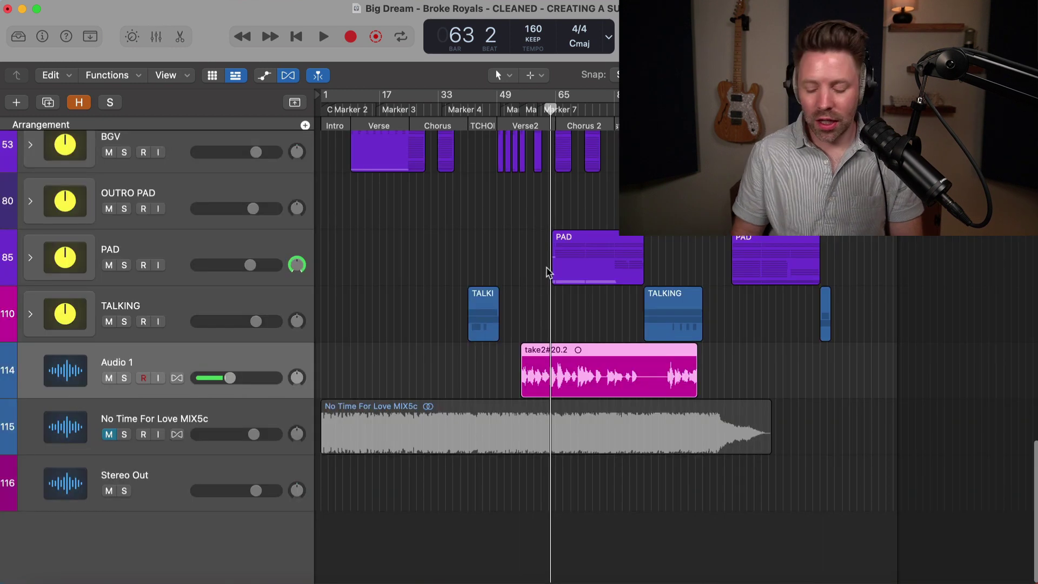
{"action": "key", "text": "super+BackSpace"}
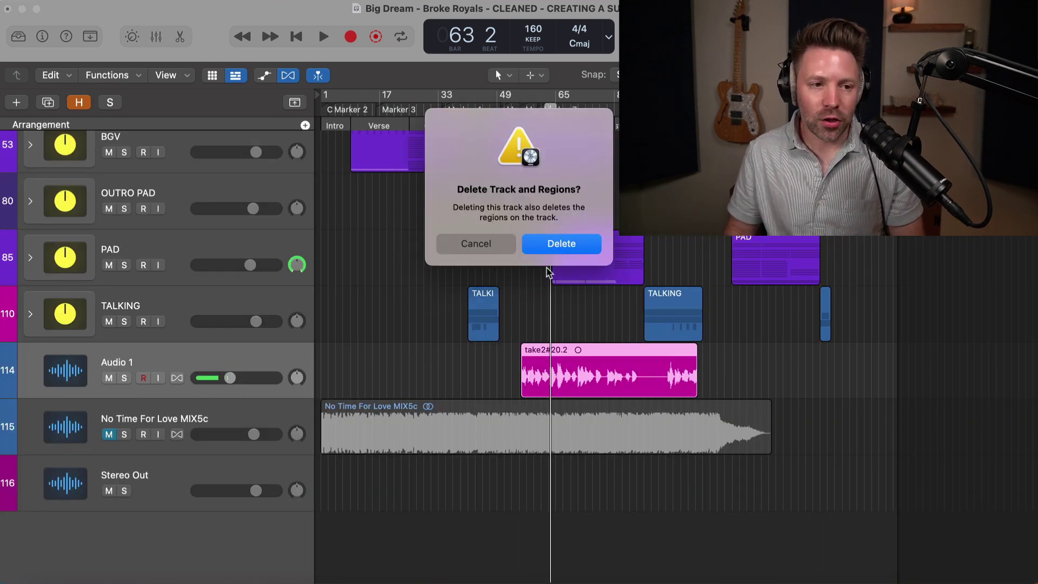
{"action": "left_click", "coordinate": [557, 244]}
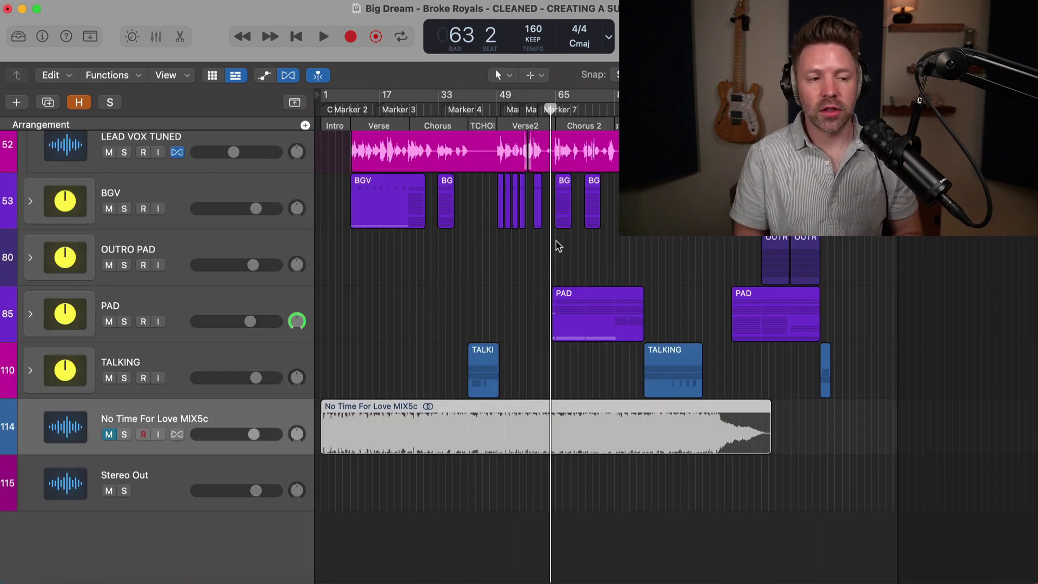